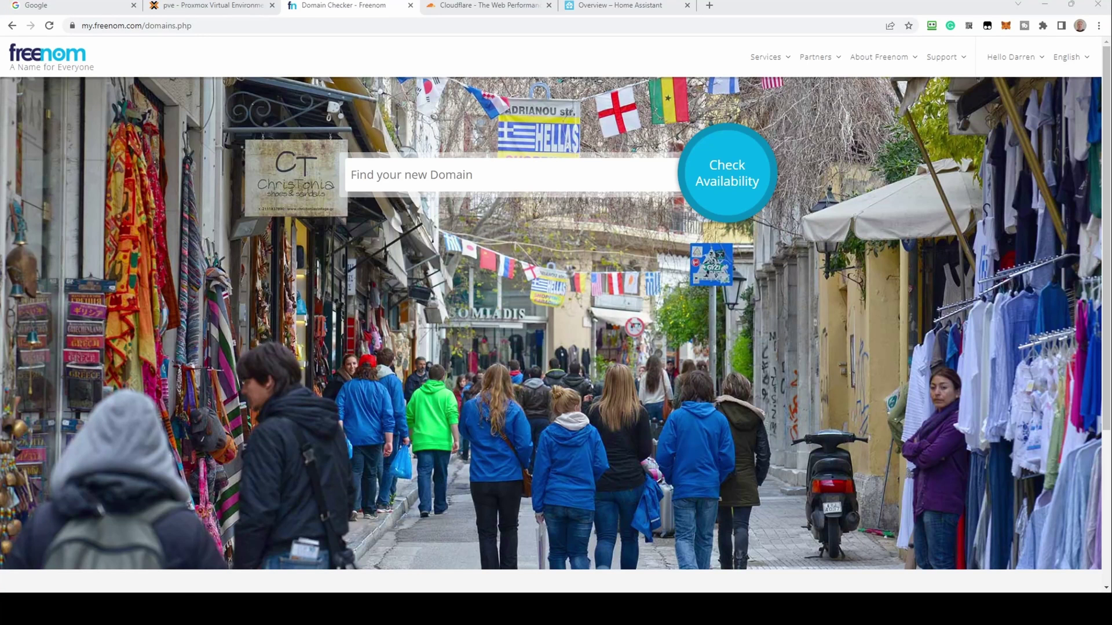
Search Freenom for 'smarthomeaddict' and add the free smarthomeaddict.tk domain to the cart
{"action": "left_click", "coordinate": [386, 180]}
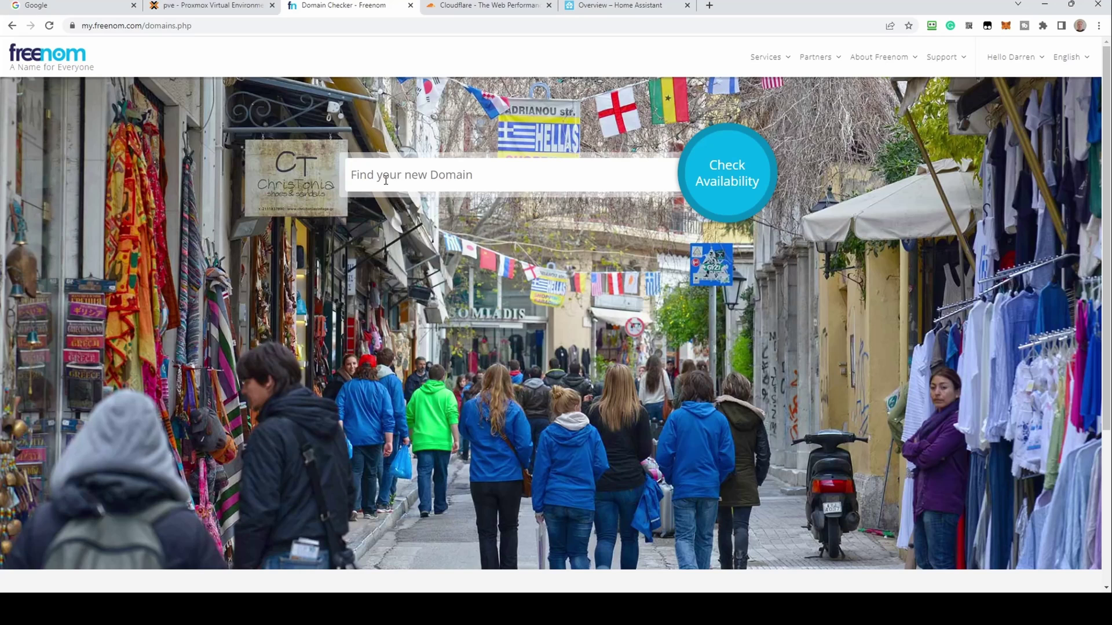
{"action": "type", "text": "smarth"}
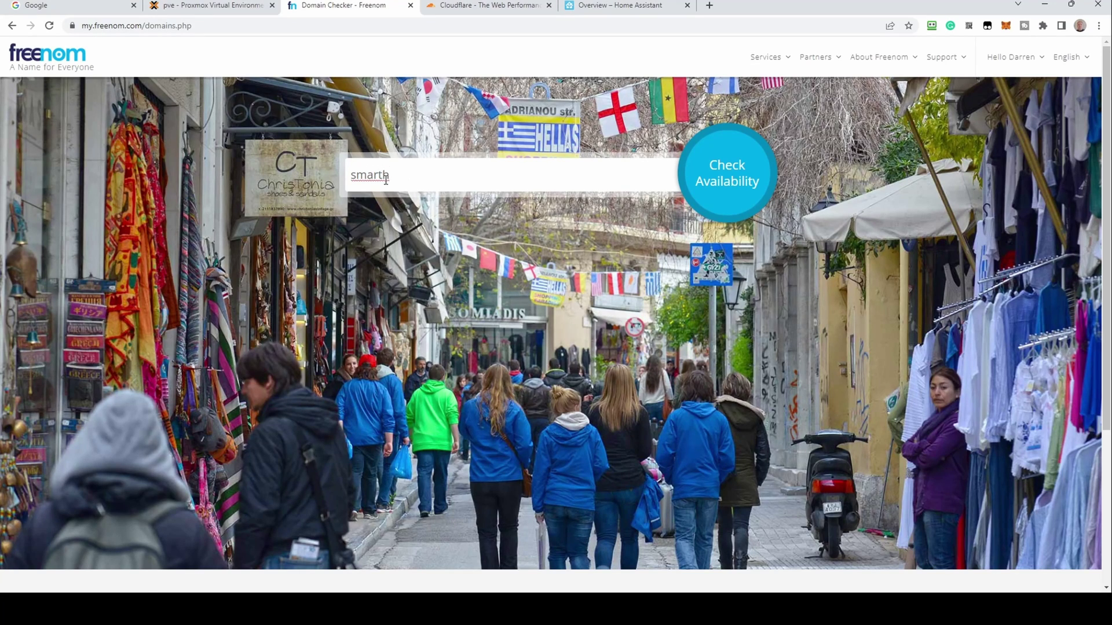
{"action": "type", "text": "omeaddict"}
{"action": "left_click", "coordinate": [590, 172]}
{"action": "key", "text": "Return"}
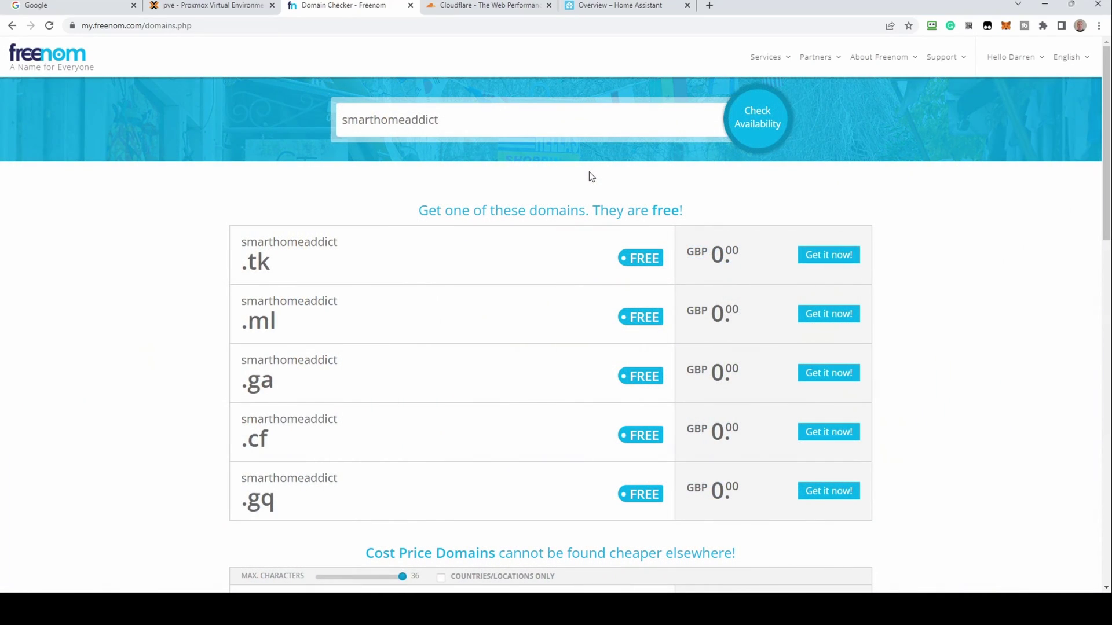
{"action": "left_click", "coordinate": [819, 261]}
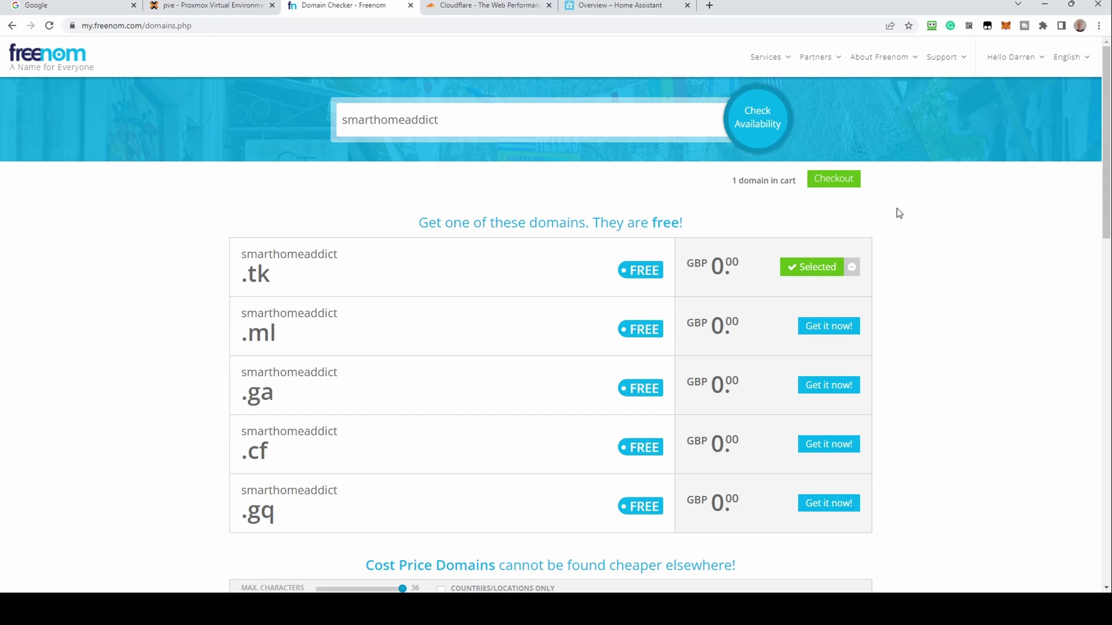
Order smarthomeaddict.tk free for 12 months, accepting the terms, then go to the client area
{"action": "left_click", "coordinate": [845, 190]}
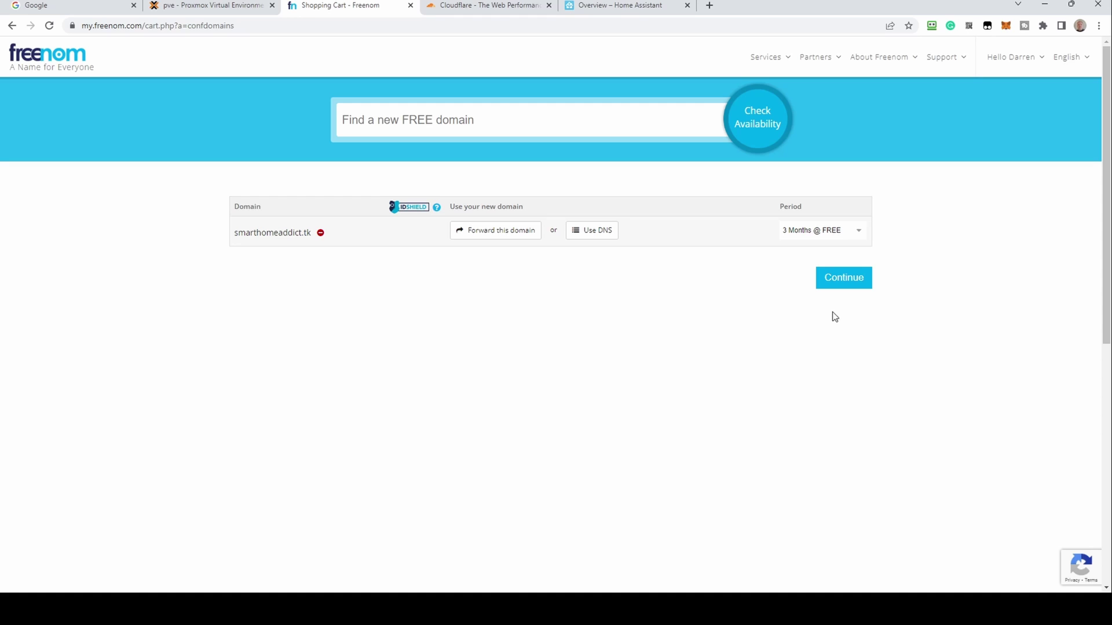
{"action": "left_click", "coordinate": [830, 375]}
{"action": "left_click", "coordinate": [842, 286]}
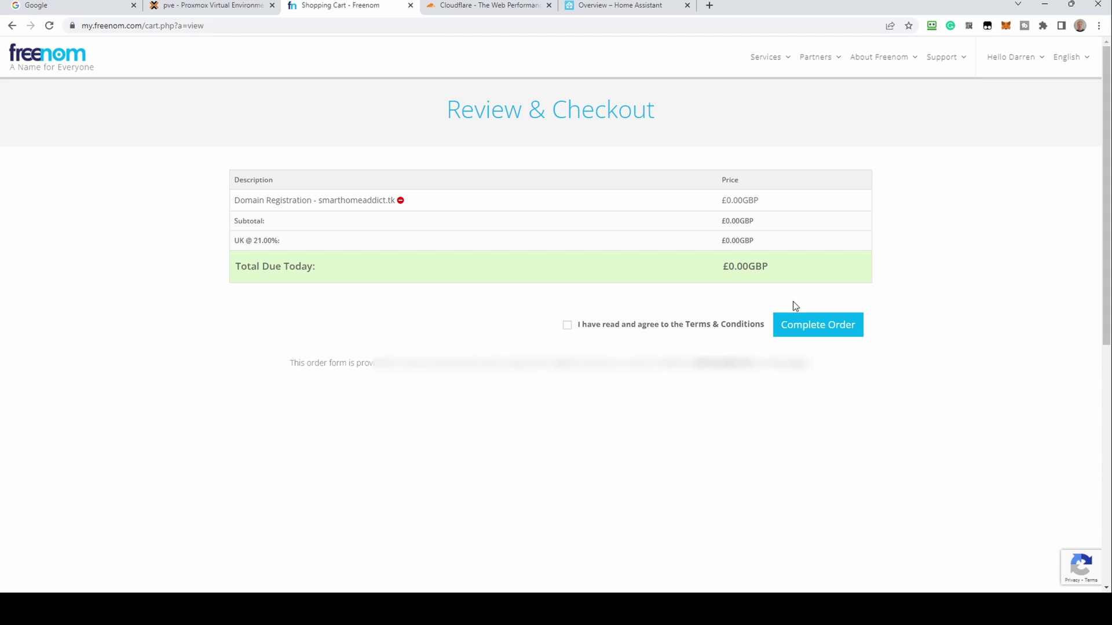
{"action": "left_click", "coordinate": [567, 325]}
{"action": "left_click", "coordinate": [814, 332]}
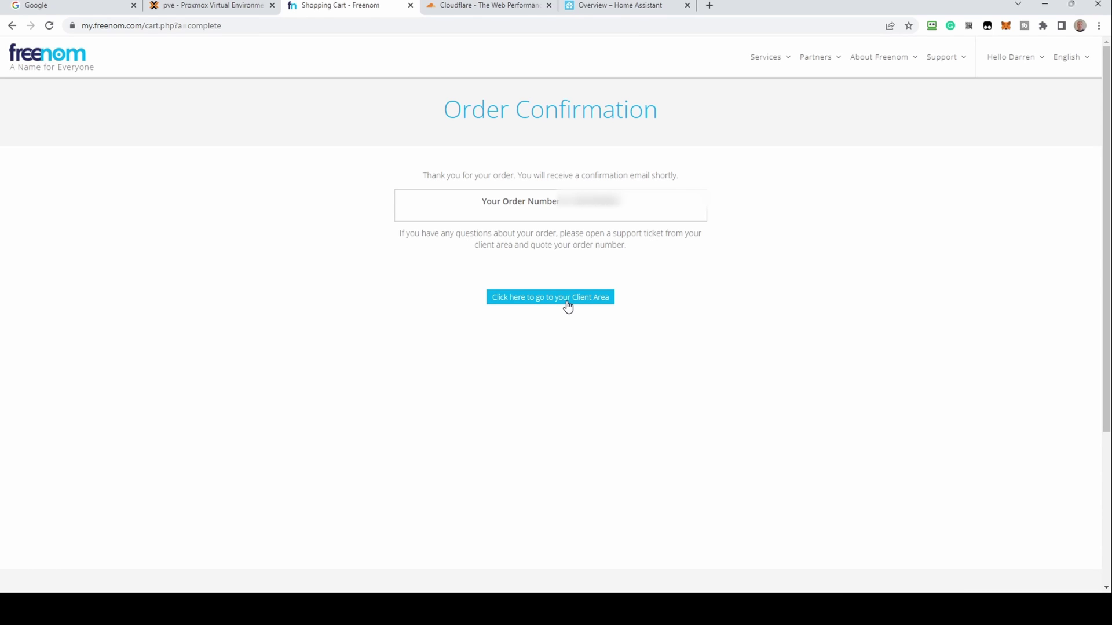
{"action": "left_click", "coordinate": [568, 302]}
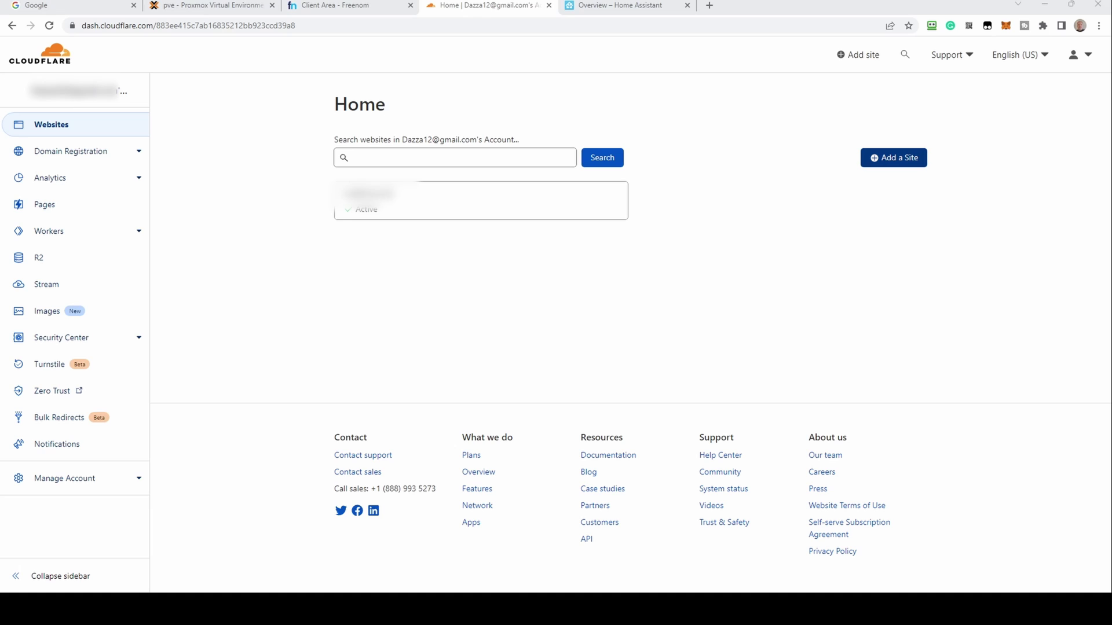
Add smarthomeaddict.tk as a new Cloudflare site on the Free plan
{"action": "left_click", "coordinate": [894, 158]}
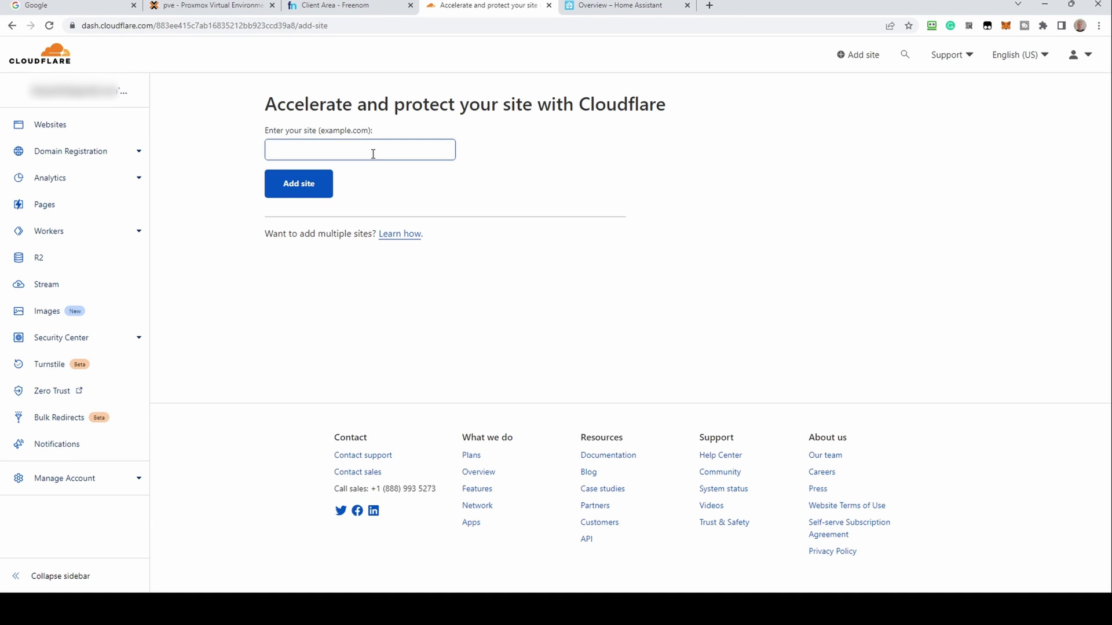
{"action": "left_click", "coordinate": [373, 154]}
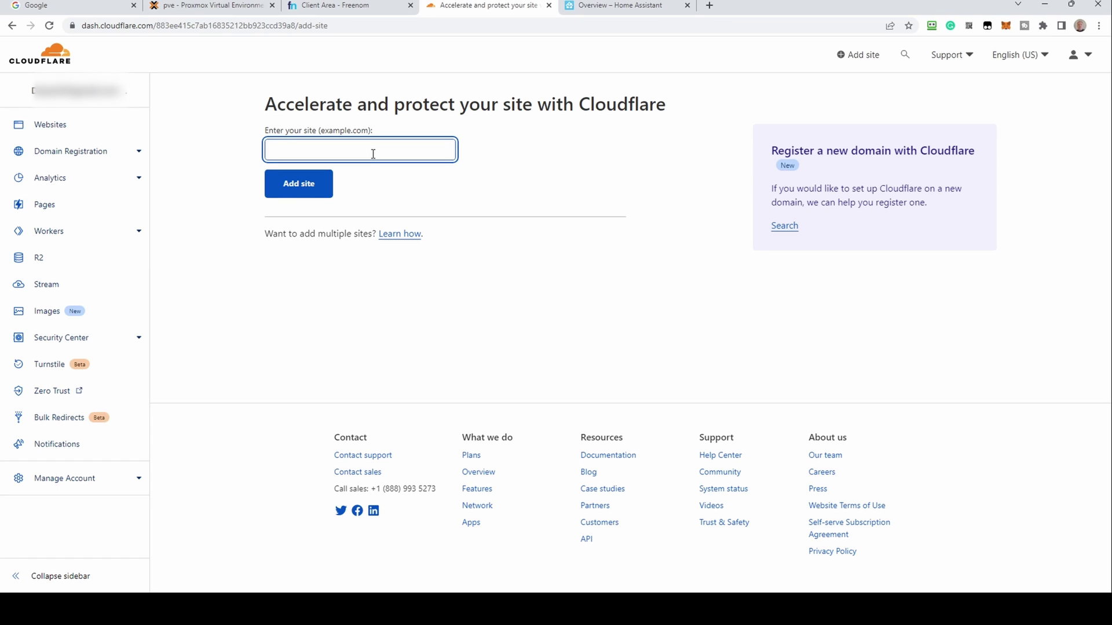
{"action": "type", "text": "smarthomeaddict.tk"}
{"action": "left_click", "coordinate": [317, 184]}
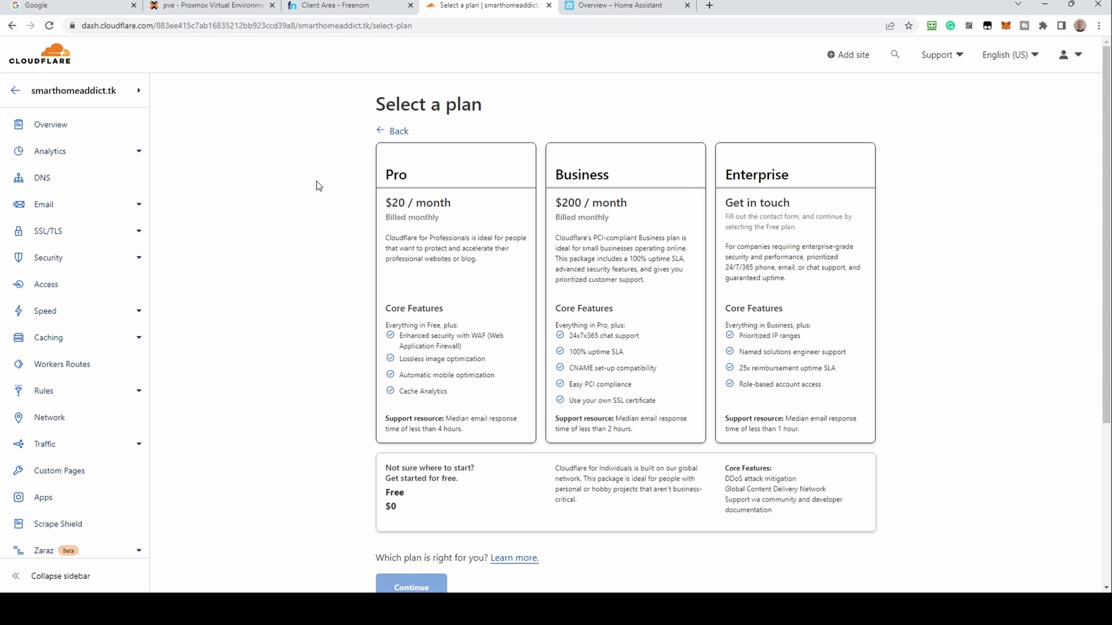
{"action": "left_click", "coordinate": [577, 485]}
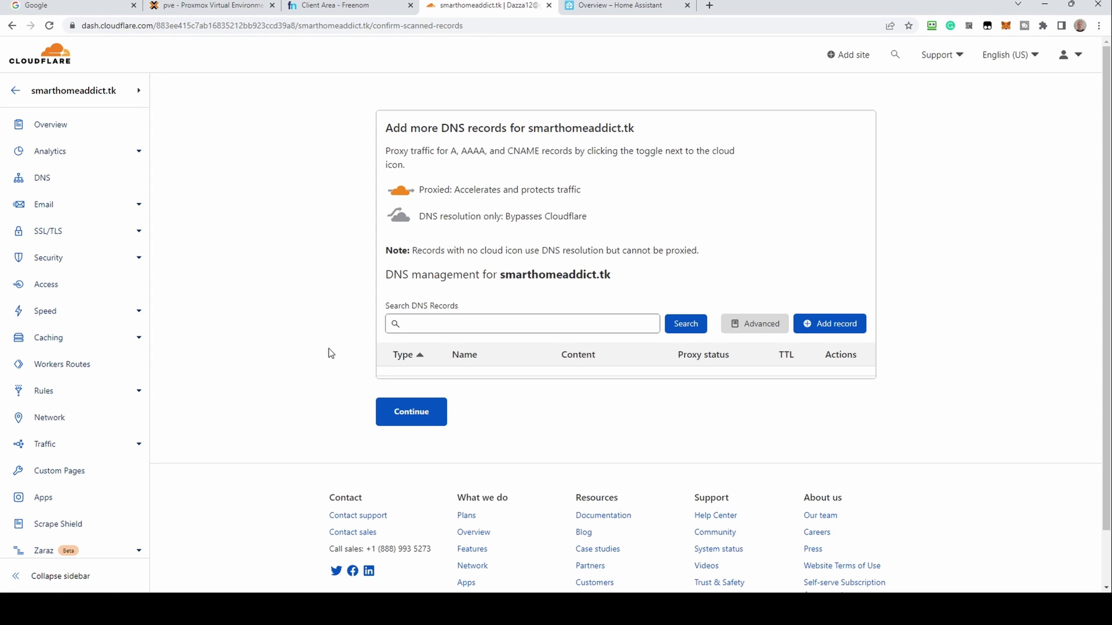
Defer adding DNS records and copy the nameserver liz.ns.cloudflare.com for use in Freenom
{"action": "left_click", "coordinate": [408, 413]}
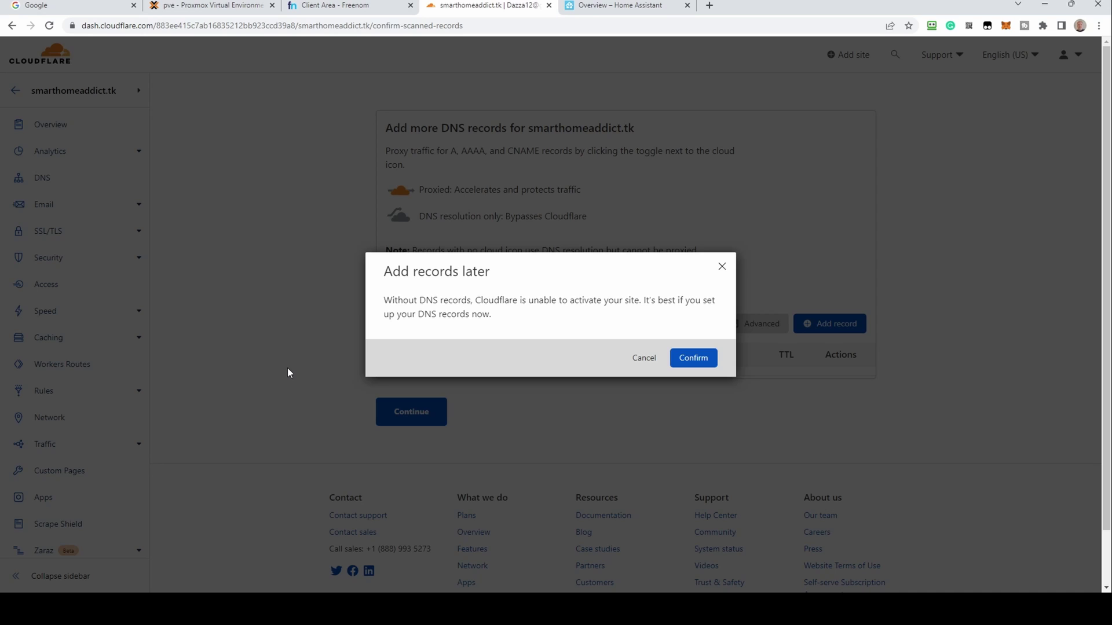
{"action": "left_click", "coordinate": [686, 360]}
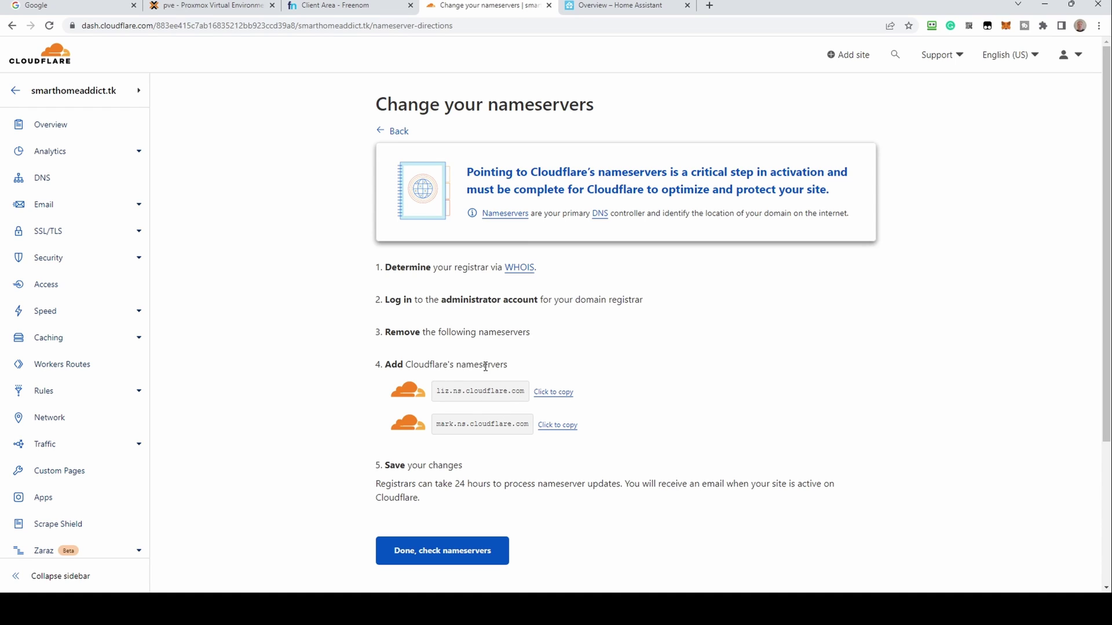
{"action": "left_click", "coordinate": [557, 396]}
{"action": "left_click", "coordinate": [333, 8]}
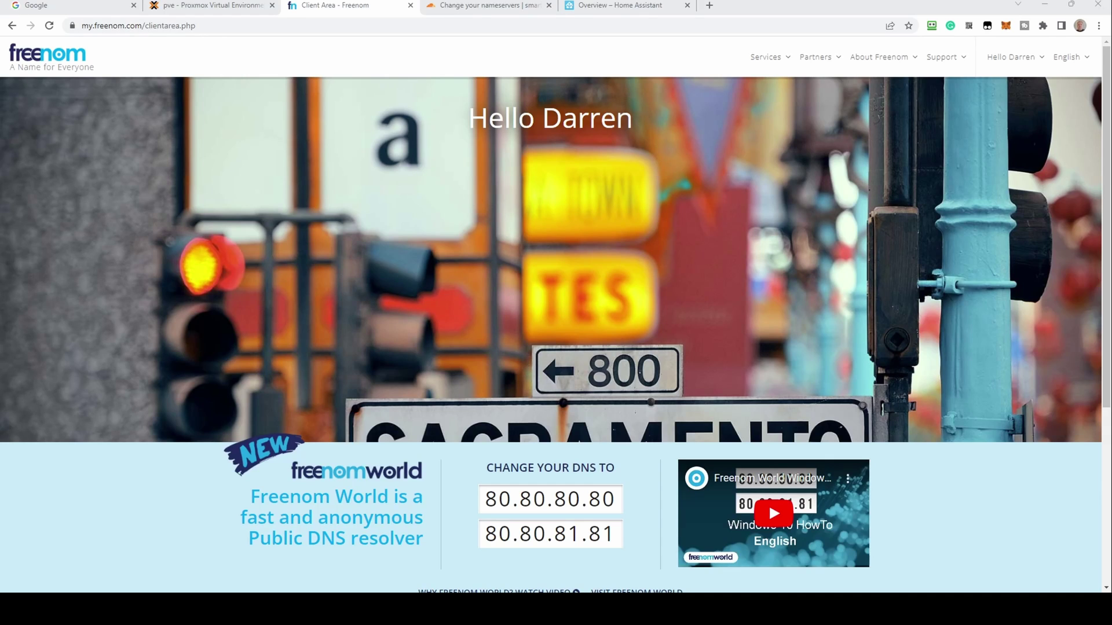
Open smarthomeaddict.tk's nameserver settings in Freenom and switch to custom nameservers
{"action": "mouse_move", "coordinate": [776, 57]}
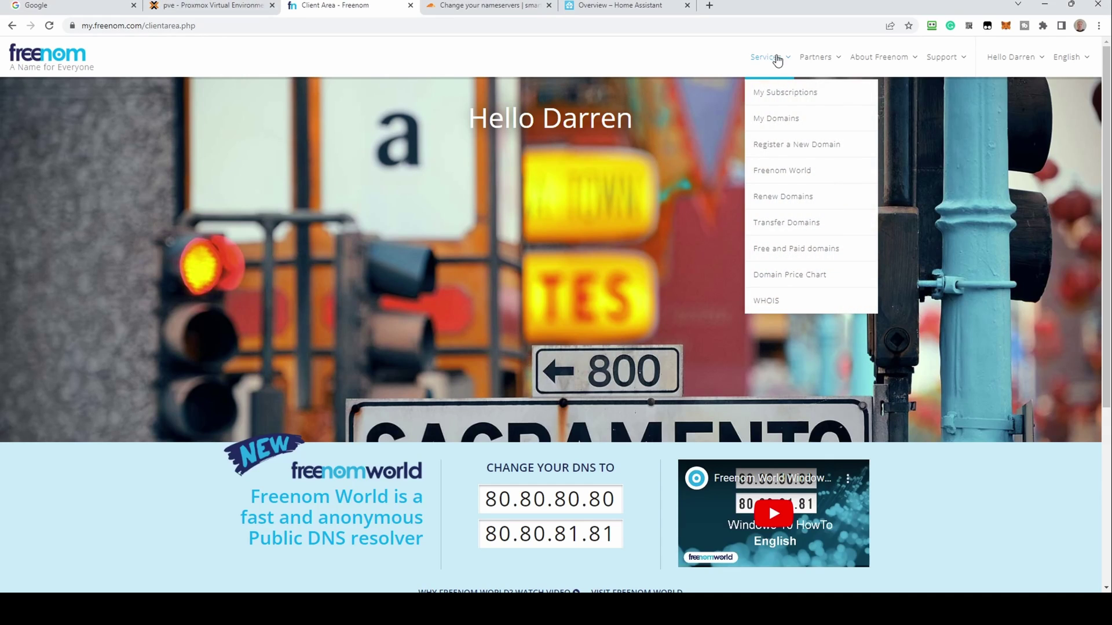
{"action": "left_click", "coordinate": [781, 118]}
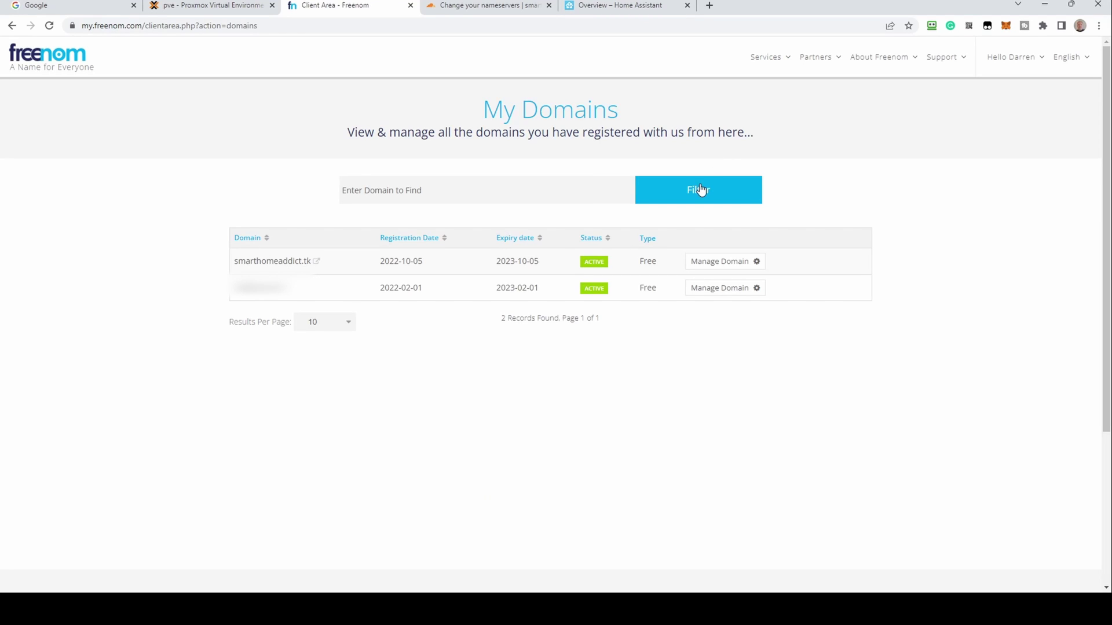
{"action": "left_click", "coordinate": [717, 263]}
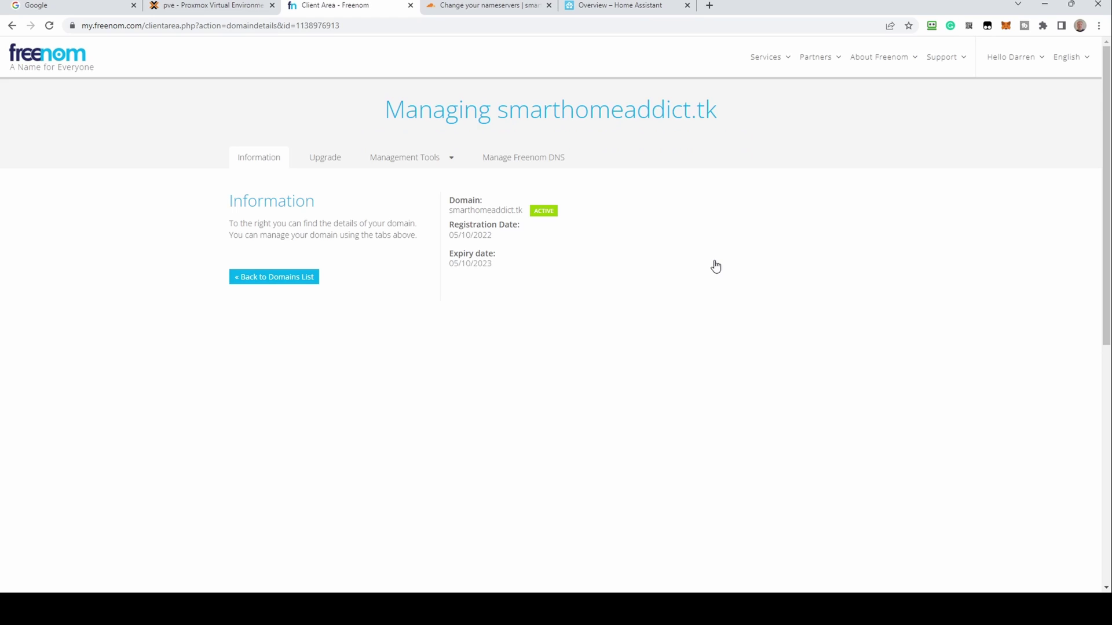
{"action": "left_click", "coordinate": [551, 167]}
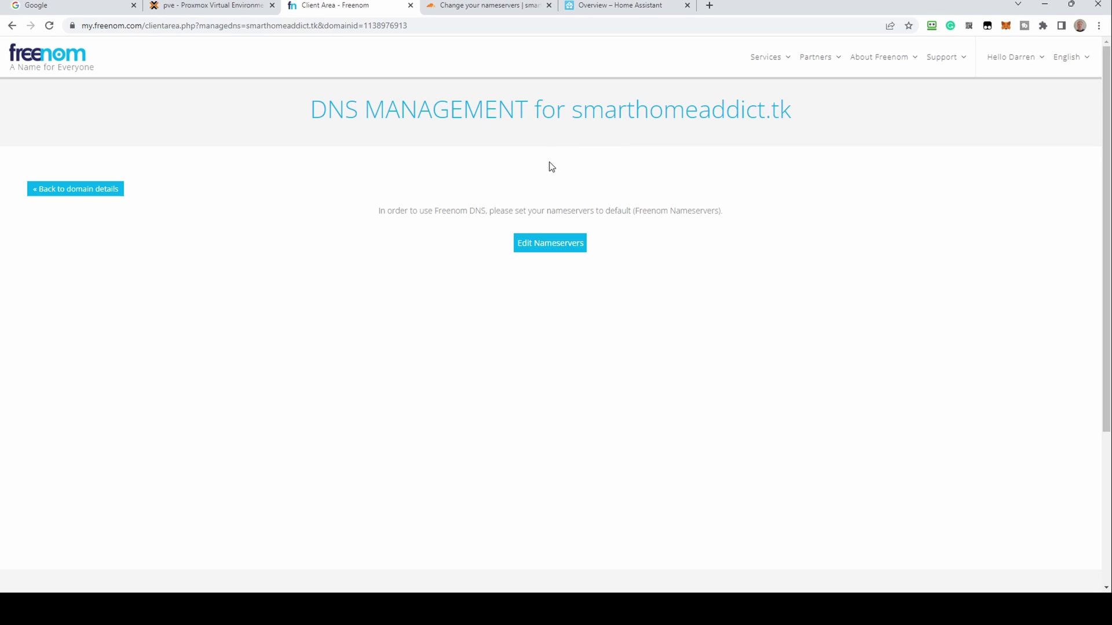
{"action": "left_click", "coordinate": [556, 251]}
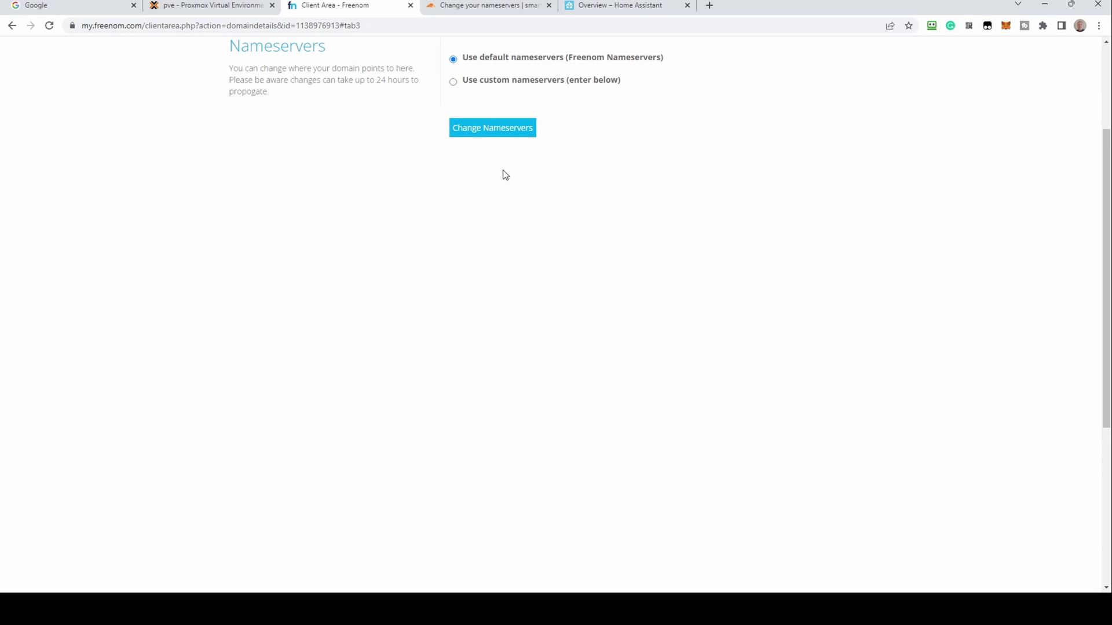
{"action": "left_click", "coordinate": [463, 83]}
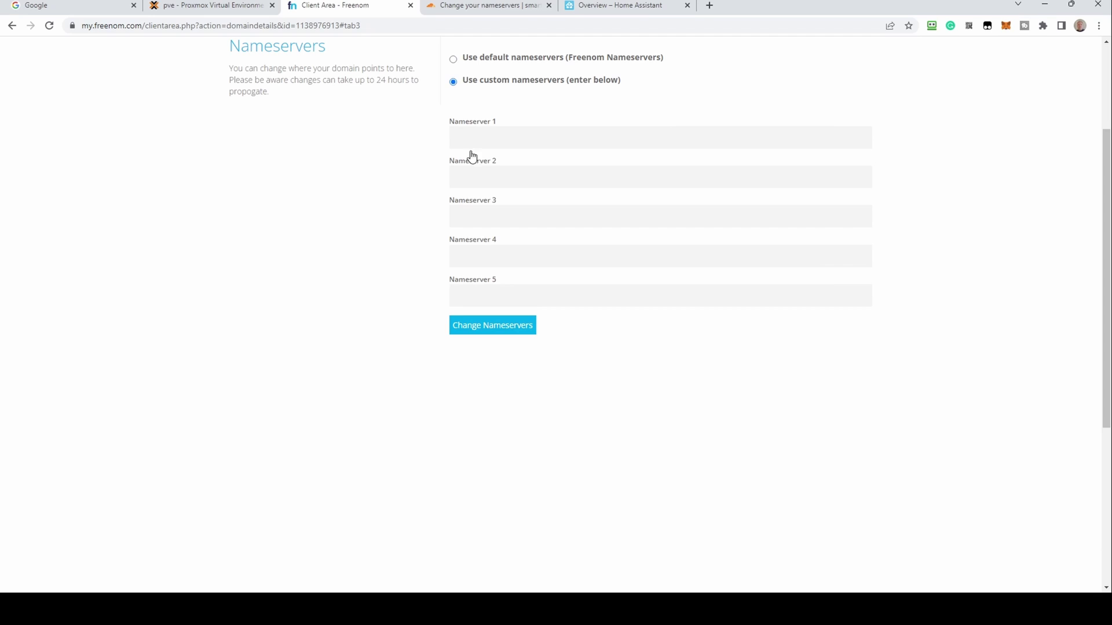
Enter liz.ns.cloudflare.com and mark.ns.cloudflare.com as the nameservers and save
{"action": "left_click", "coordinate": [485, 129]}
{"action": "key", "text": "ctrl+v"}
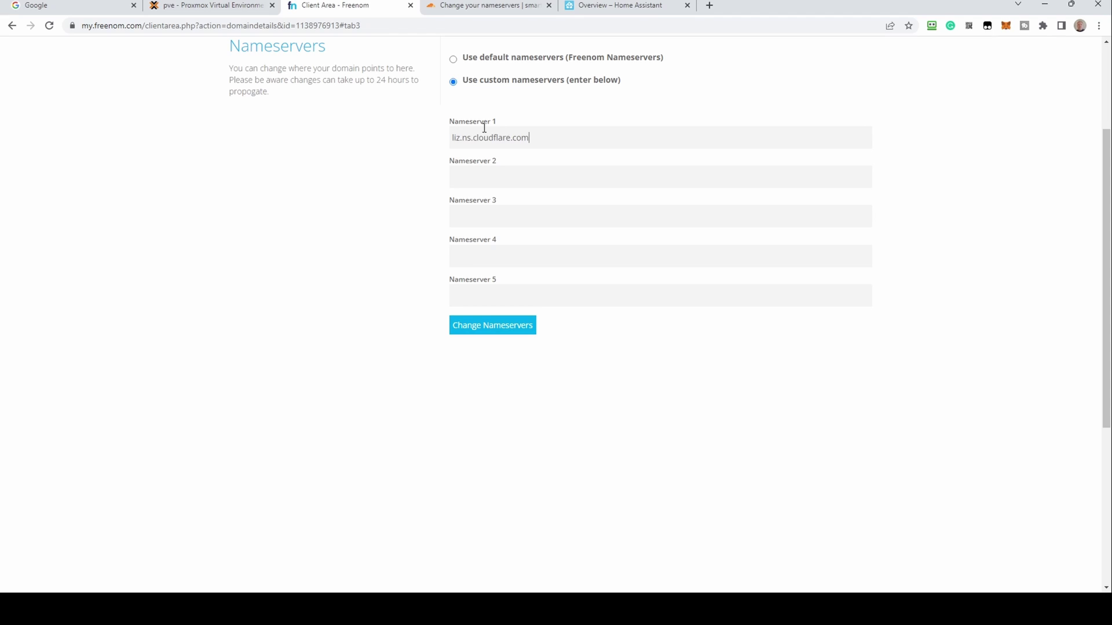
{"action": "left_click", "coordinate": [466, 5]}
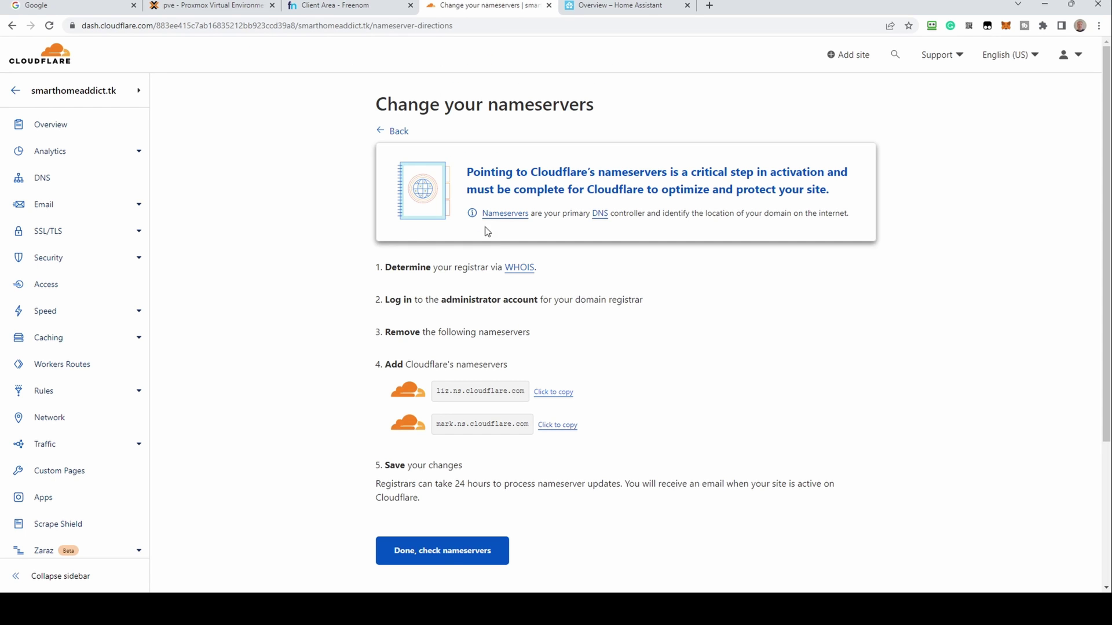
{"action": "left_click", "coordinate": [560, 427]}
{"action": "left_click", "coordinate": [370, 6]}
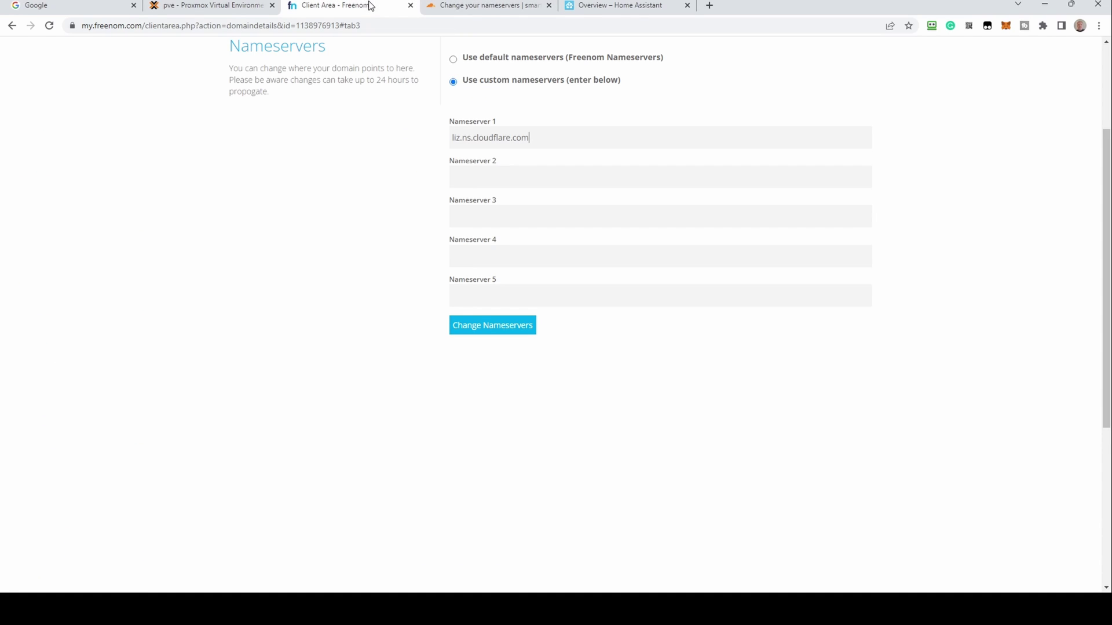
{"action": "left_click", "coordinate": [495, 179]}
{"action": "key", "text": "ctrl+v"}
{"action": "left_click", "coordinate": [497, 335]}
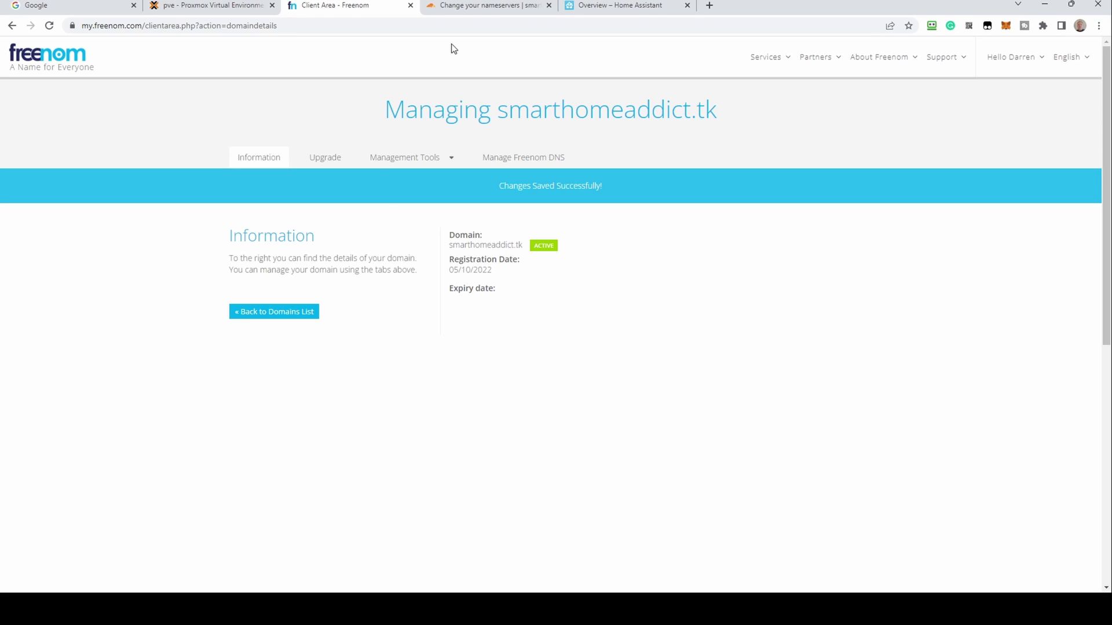
Tell Cloudflare the nameservers for smarthomeaddict.tk have been changed and refresh the page
{"action": "left_click", "coordinate": [465, 7]}
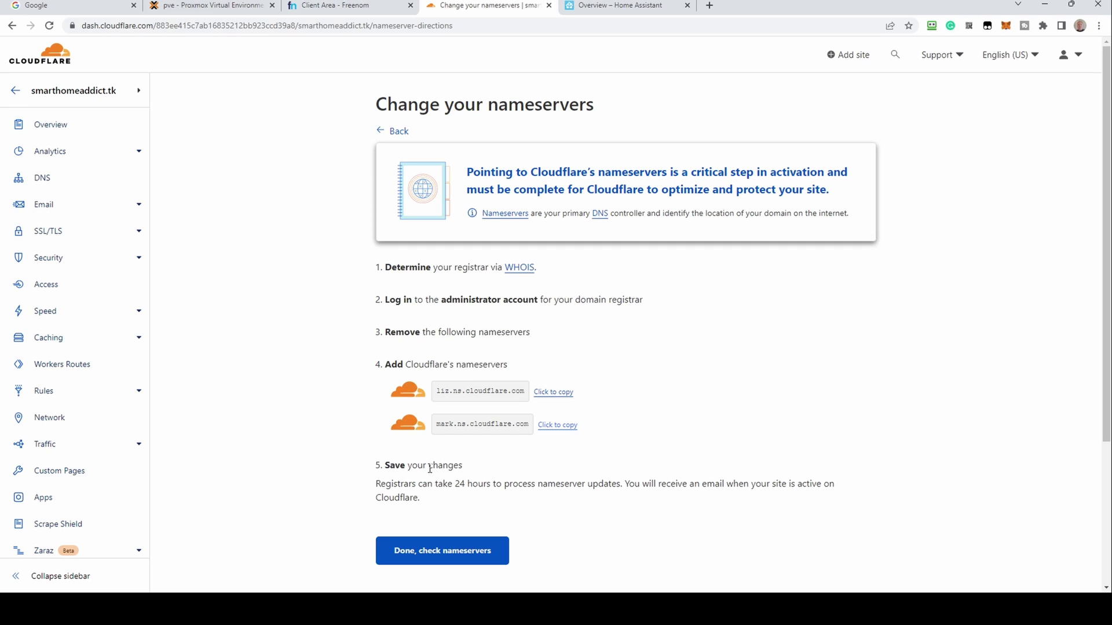
{"action": "left_click_drag", "start_coordinate": [376, 483], "coordinate": [622, 485]}
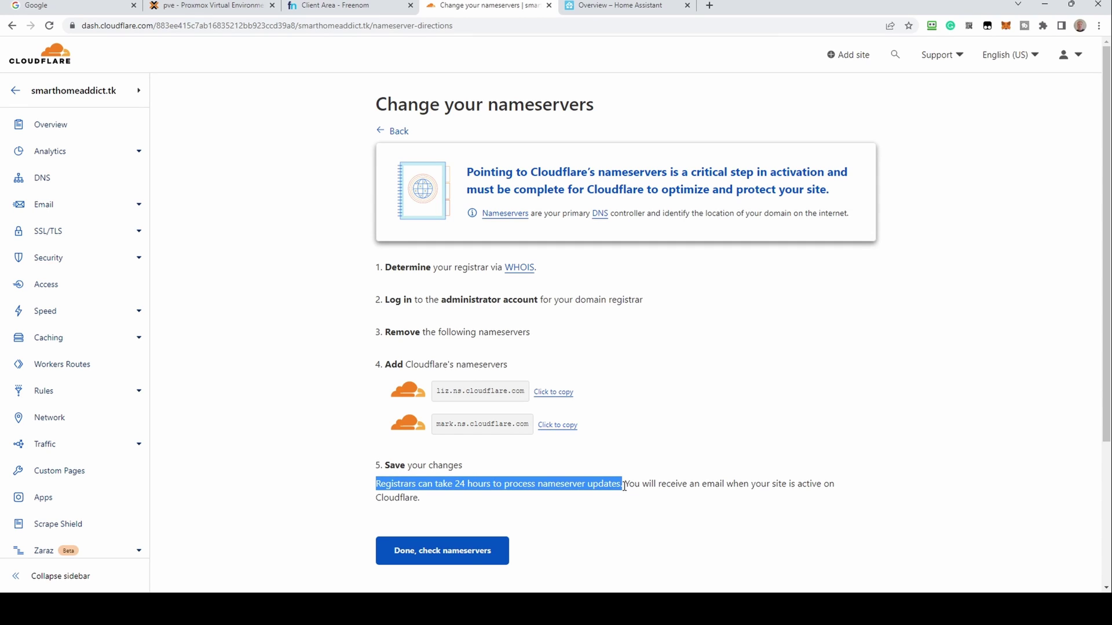
{"action": "left_click", "coordinate": [458, 551]}
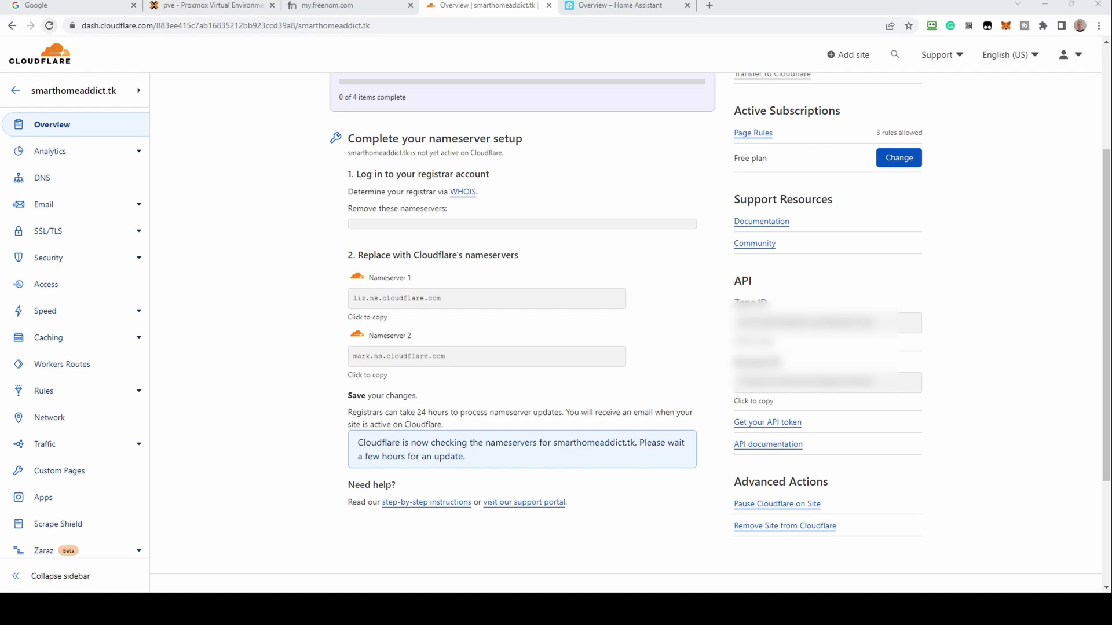
{"action": "left_click", "coordinate": [48, 26]}
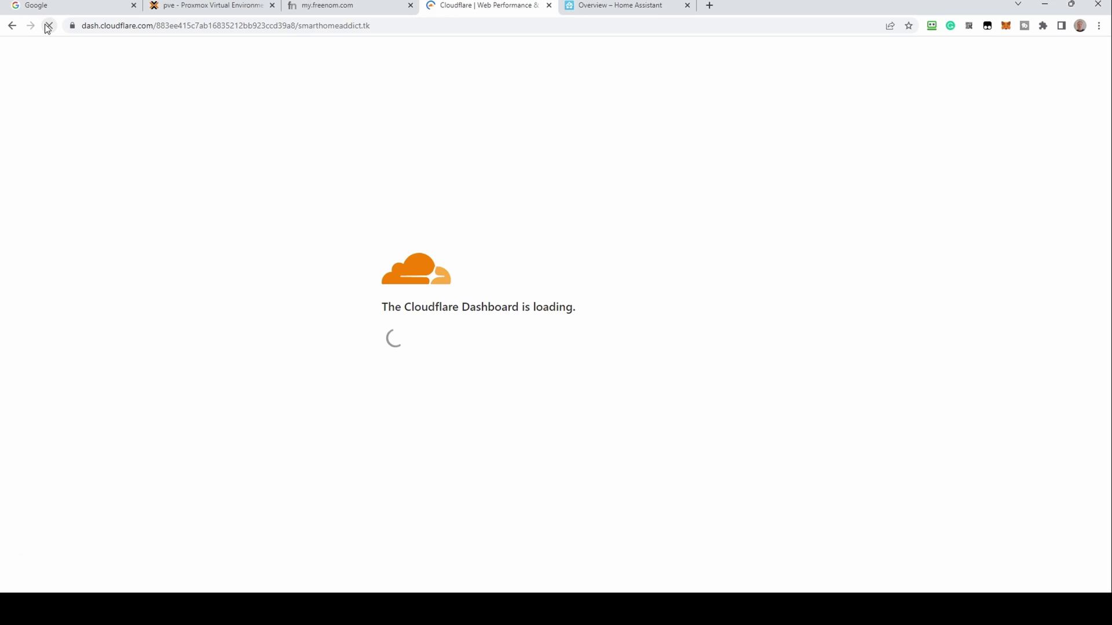
Log in to Cloudflare with the saved credentials and open the smarthomeaddict.tk site
{"action": "left_click", "coordinate": [443, 161]}
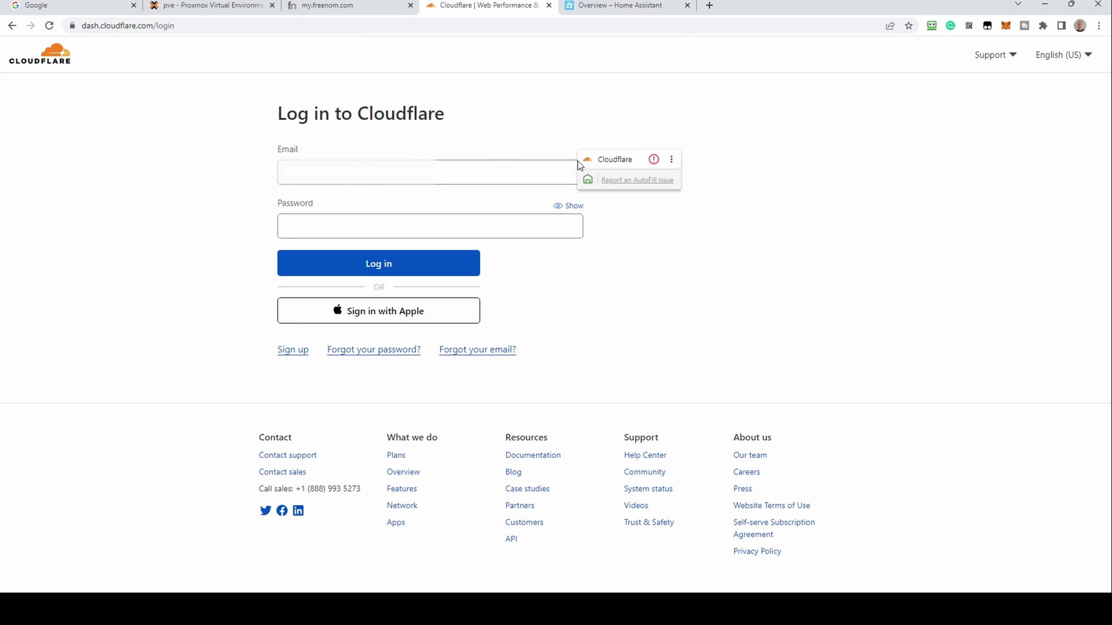
{"action": "key", "text": "Return"}
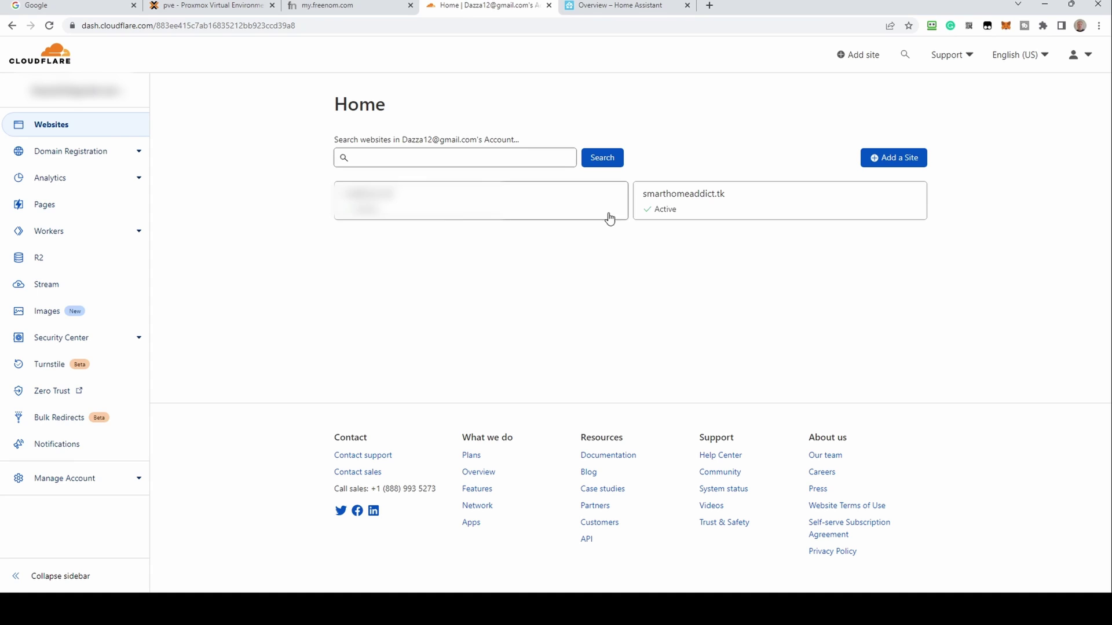
{"action": "left_click", "coordinate": [707, 203]}
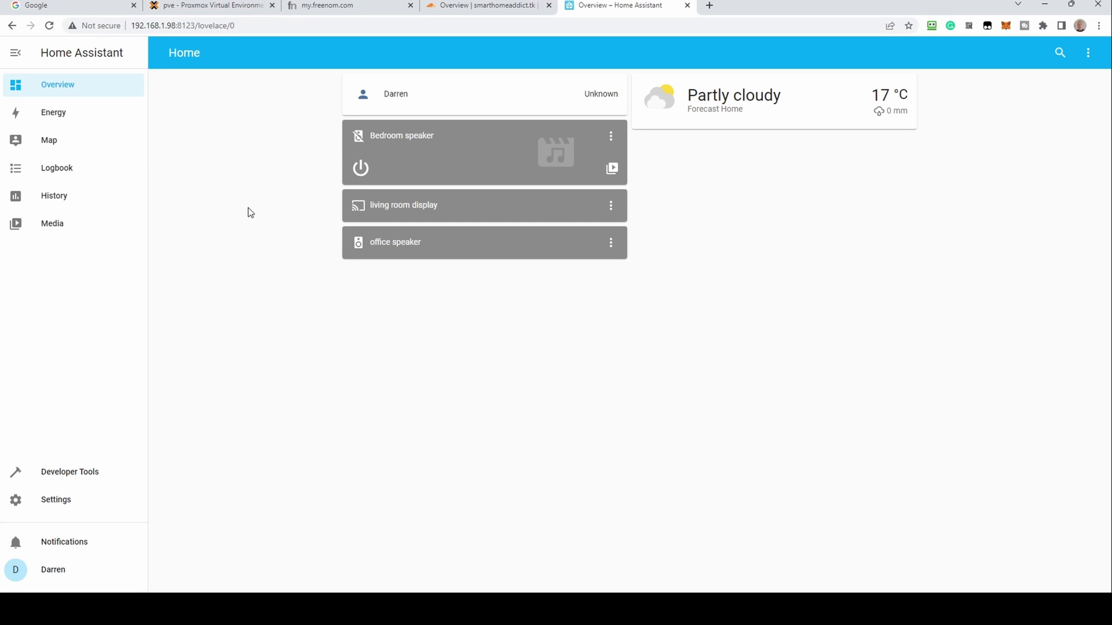
Add the pasted Cloudflare add-on GitHub repository to the Home Assistant add-on store
{"action": "left_click", "coordinate": [74, 499]}
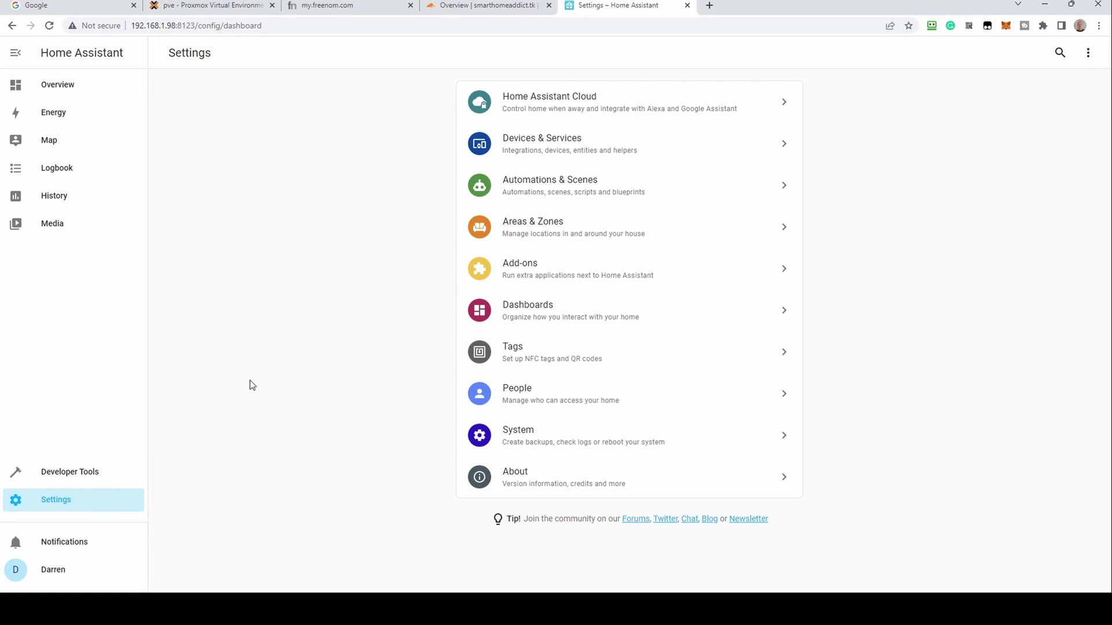
{"action": "left_click", "coordinate": [562, 269]}
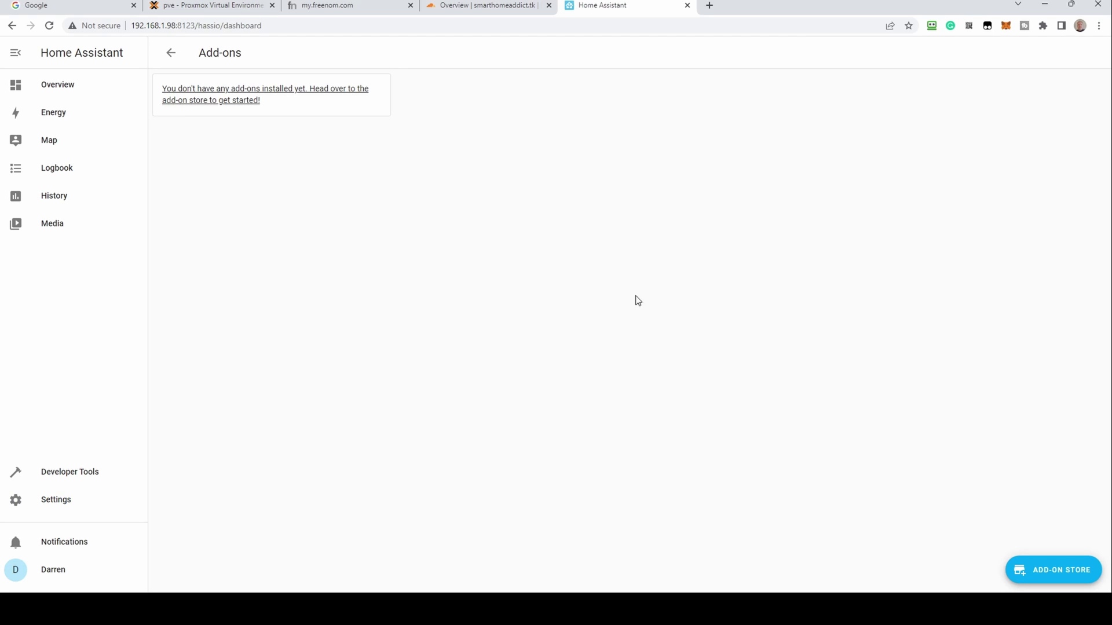
{"action": "left_click", "coordinate": [1046, 565]}
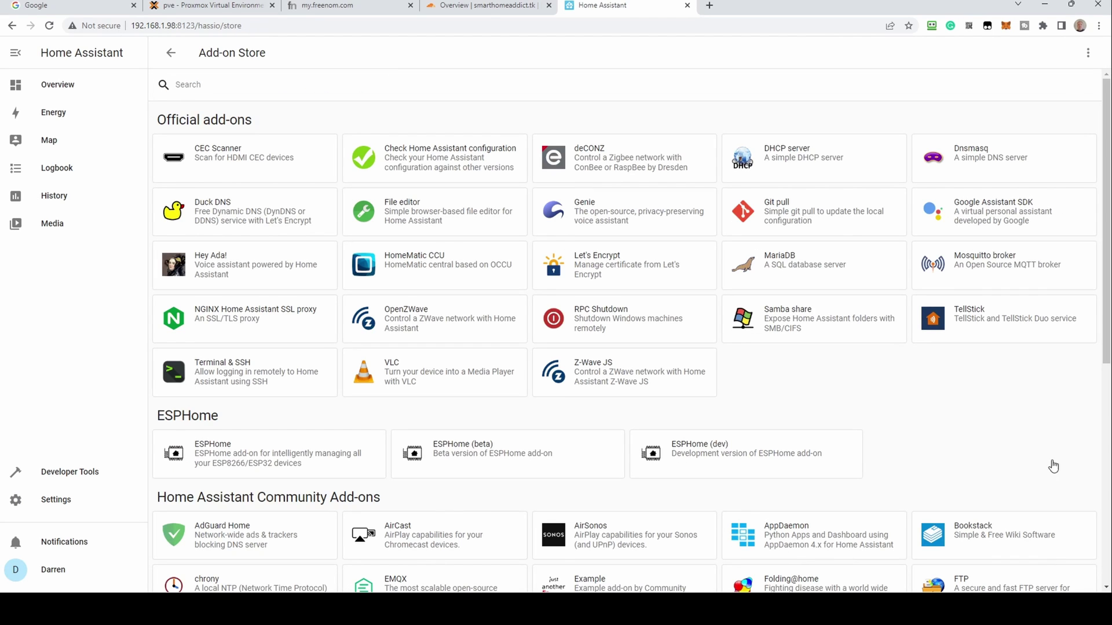
{"action": "left_click", "coordinate": [1086, 55]}
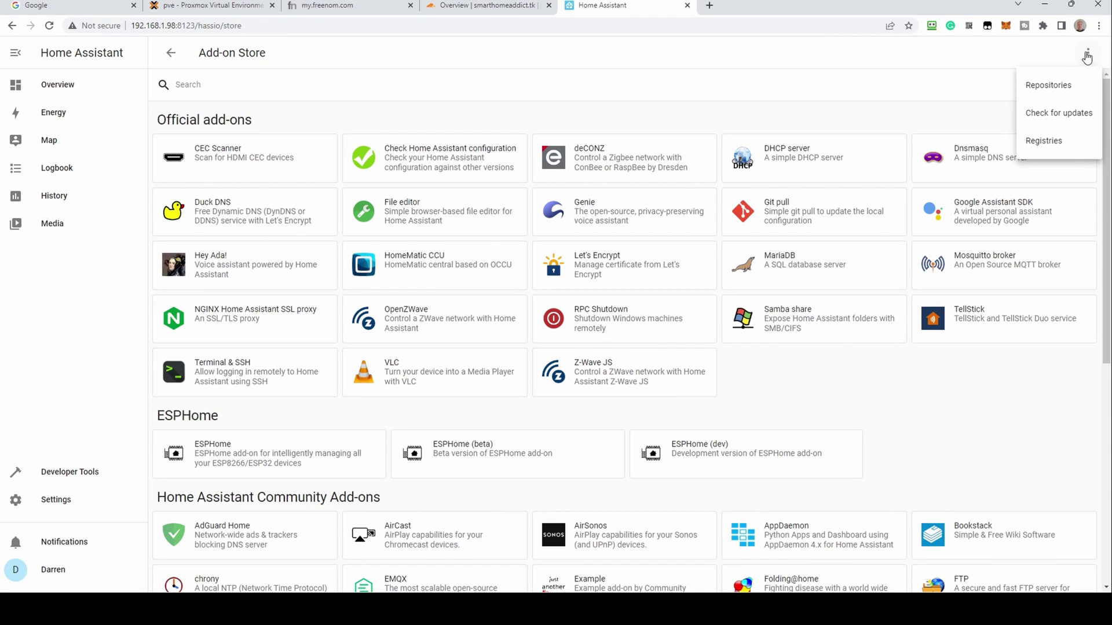
{"action": "left_click", "coordinate": [1057, 85]}
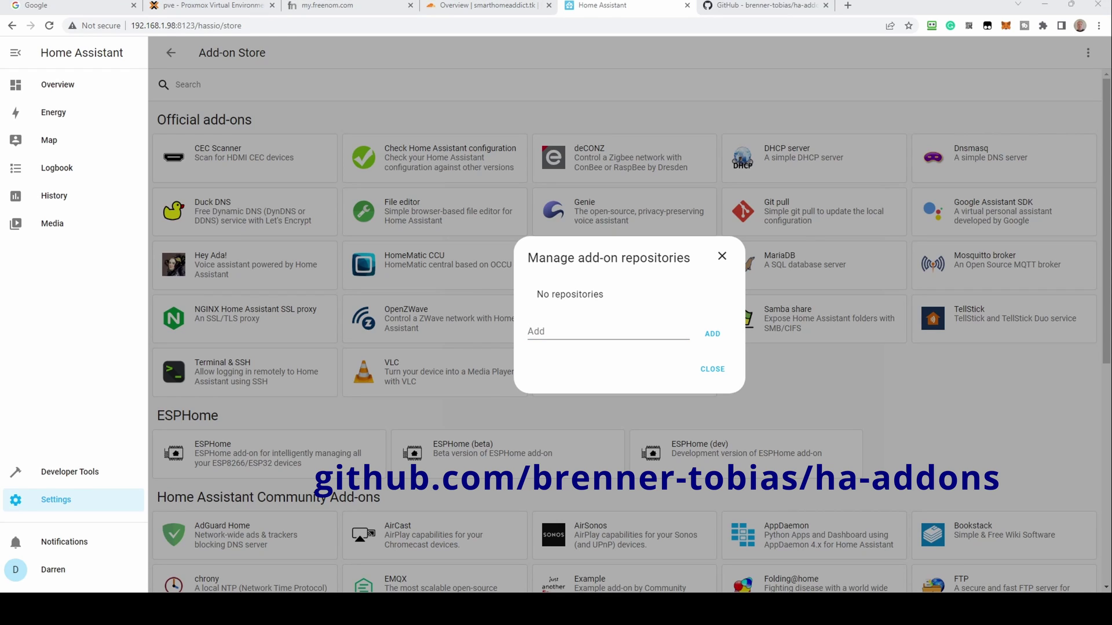
{"action": "left_click", "coordinate": [623, 333]}
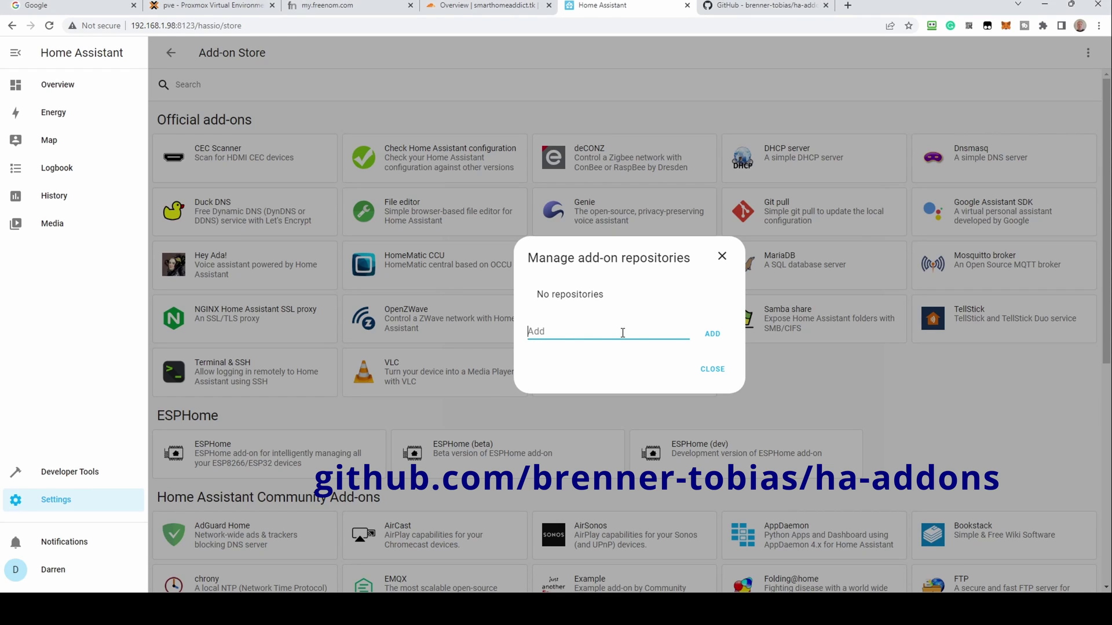
{"action": "key", "text": "ctrl+v"}
{"action": "left_click", "coordinate": [709, 334]}
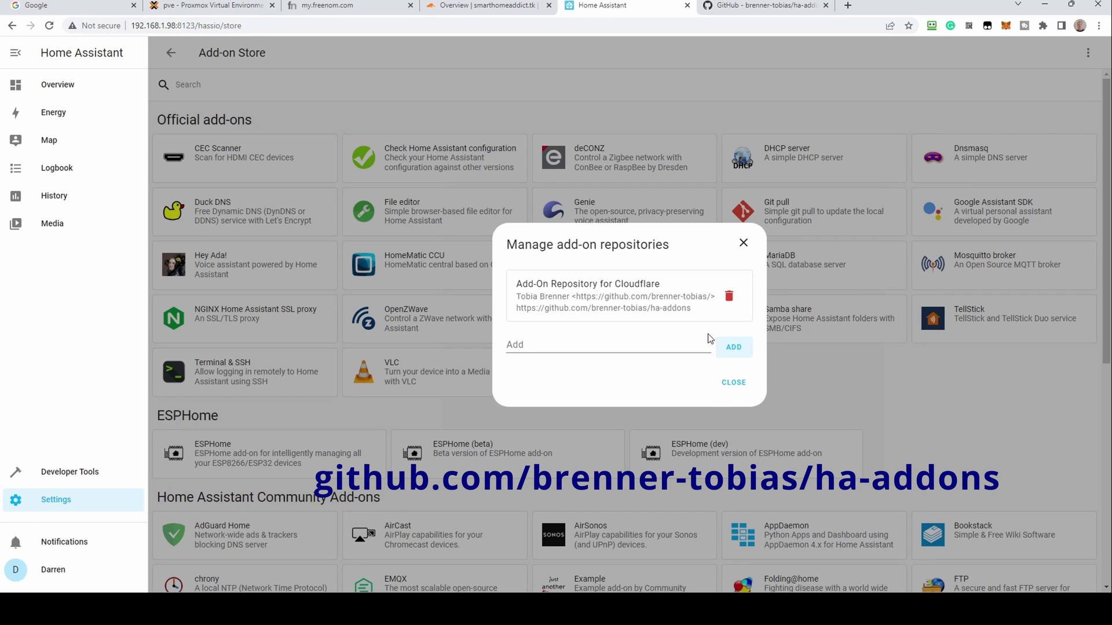
{"action": "left_click", "coordinate": [733, 382]}
Reload the add-on store and open the Cloudflared add-on's page
{"action": "scroll", "coordinate": [390, 363], "scroll_direction": "down", "scroll_amount": 5}
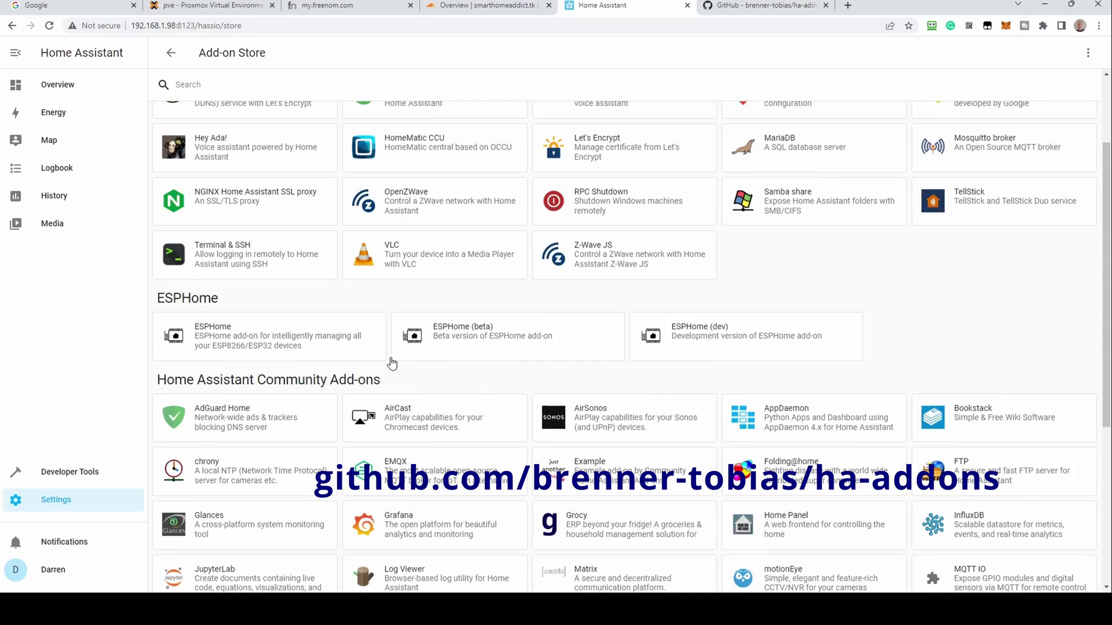
{"action": "scroll", "coordinate": [392, 363], "scroll_direction": "down", "scroll_amount": 3}
{"action": "scroll", "coordinate": [392, 363], "scroll_direction": "up", "scroll_amount": 8}
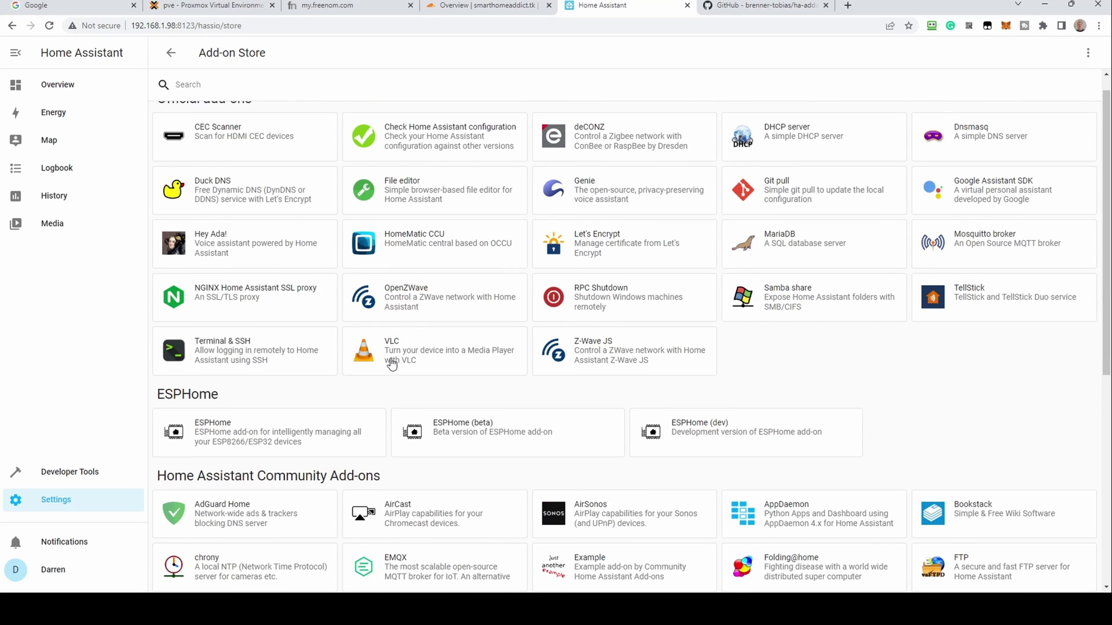
{"action": "left_click", "coordinate": [49, 26]}
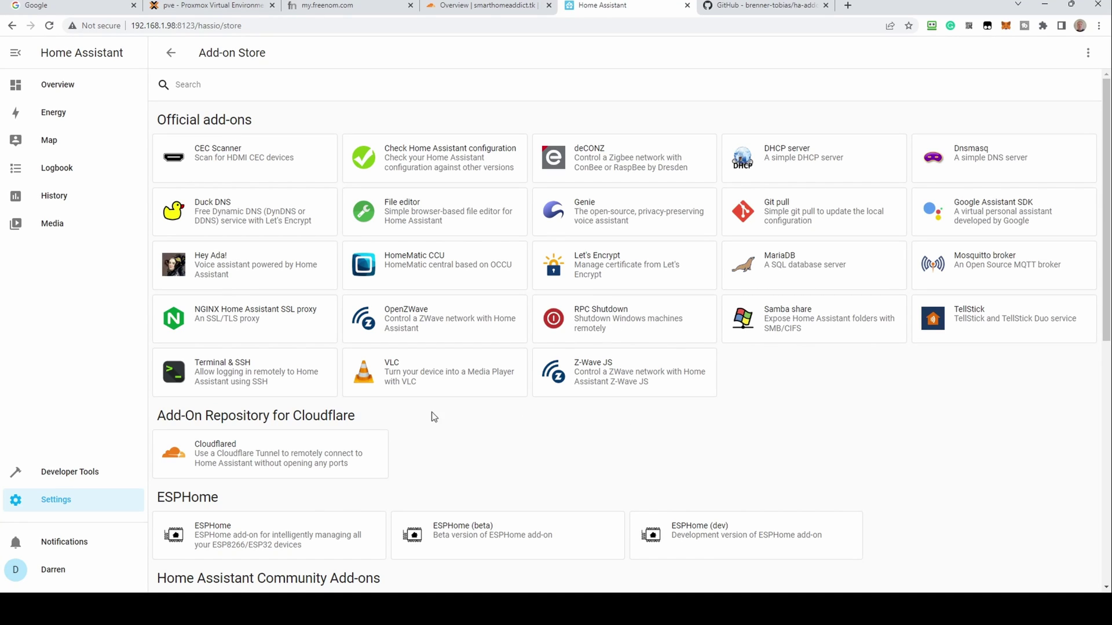
{"action": "left_click", "coordinate": [333, 457]}
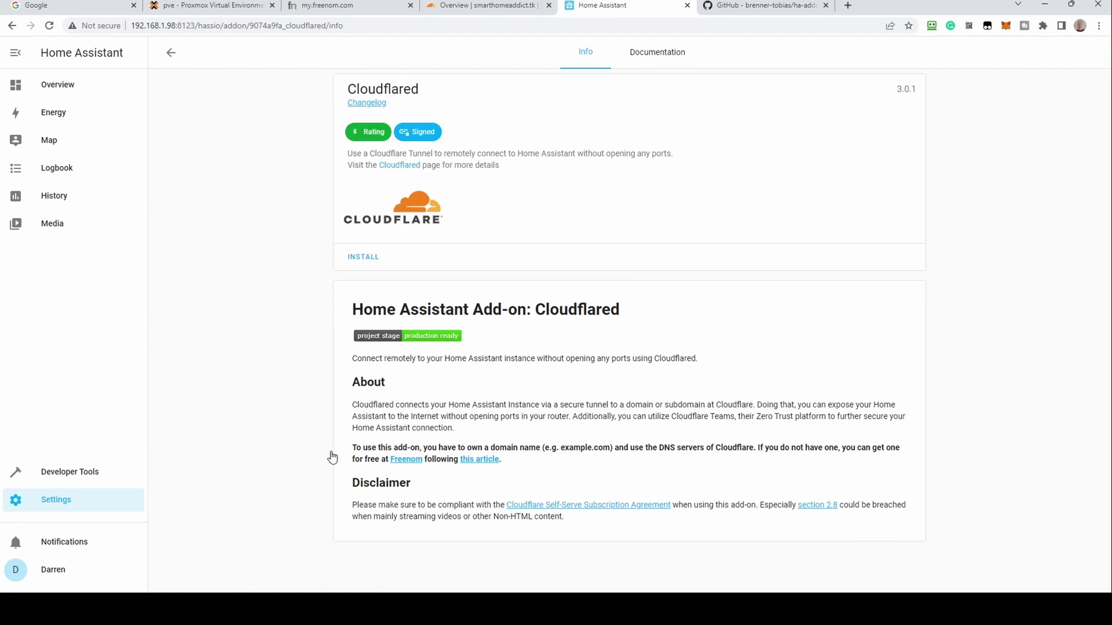
Install Cloudflared and save smarthomeaddict.tk as its External Home Assistant Hostname
{"action": "left_click", "coordinate": [364, 257]}
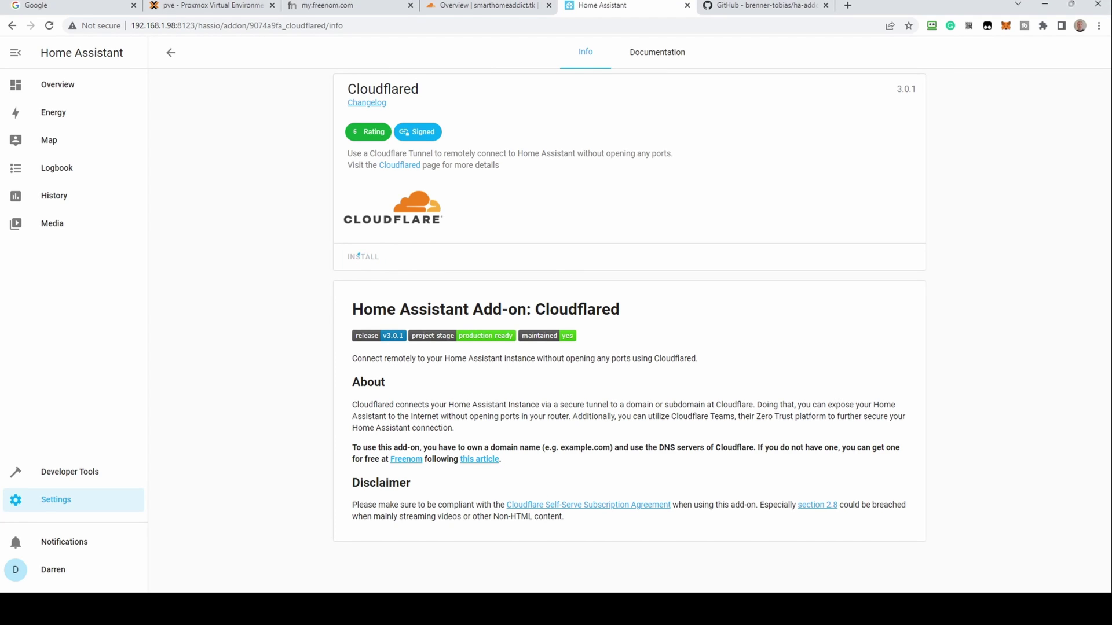
{"action": "left_click", "coordinate": [667, 65]}
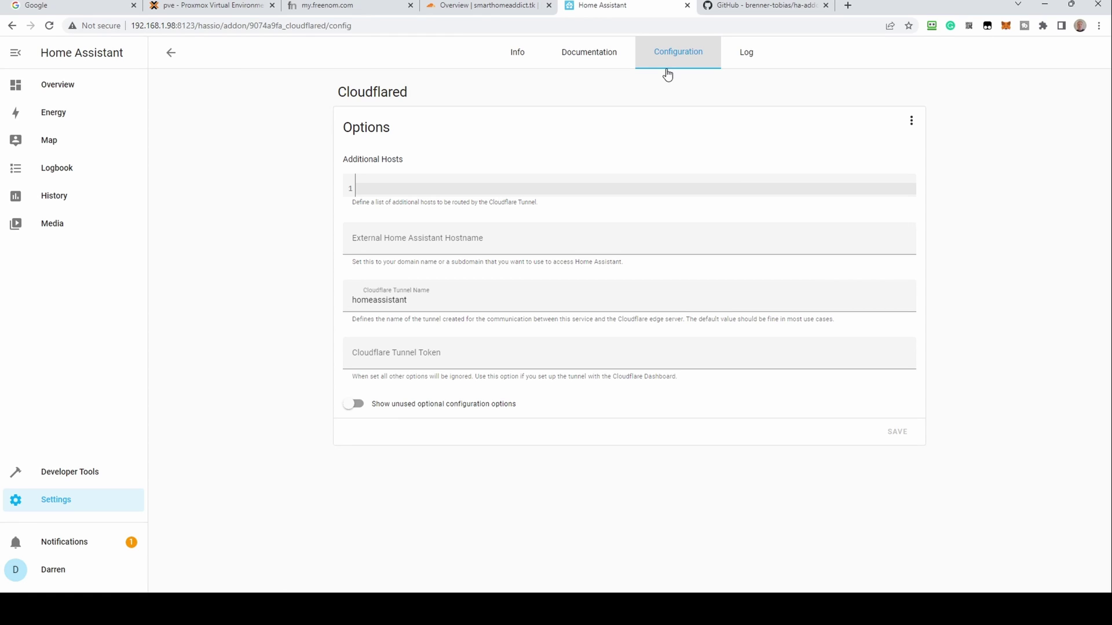
{"action": "left_click", "coordinate": [591, 246]}
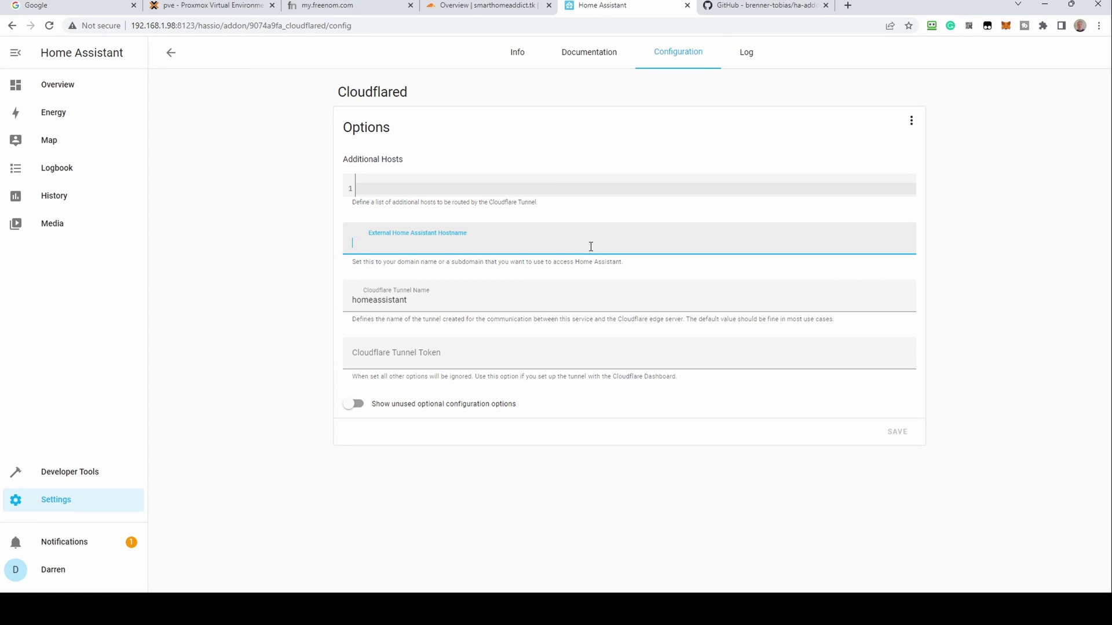
{"action": "type", "text": "smarthomeaddict.tk"}
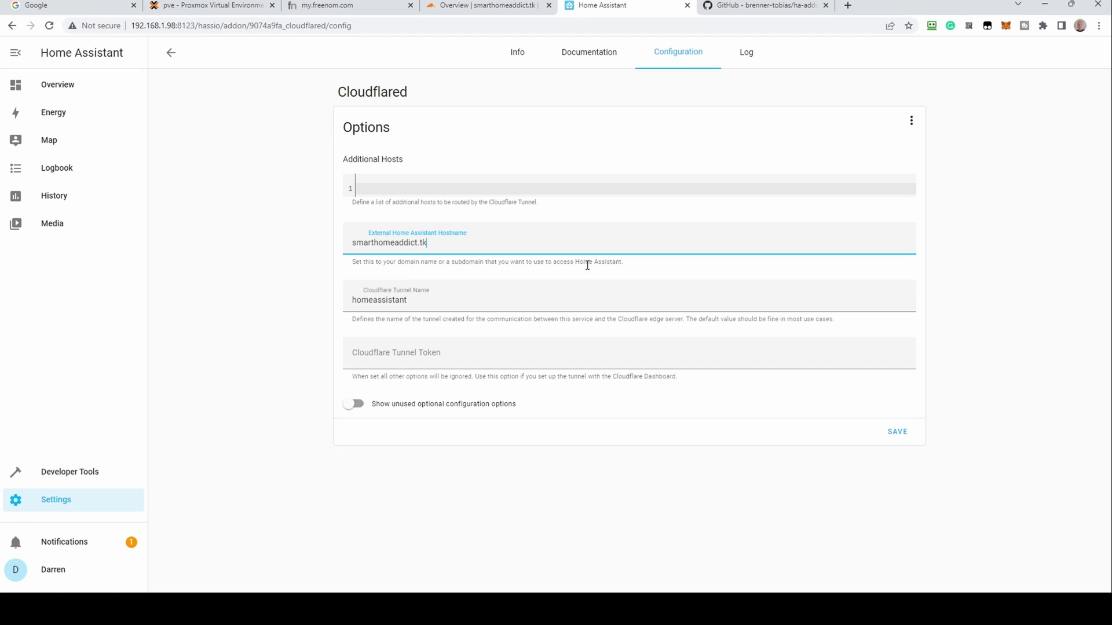
{"action": "left_click", "coordinate": [541, 297]}
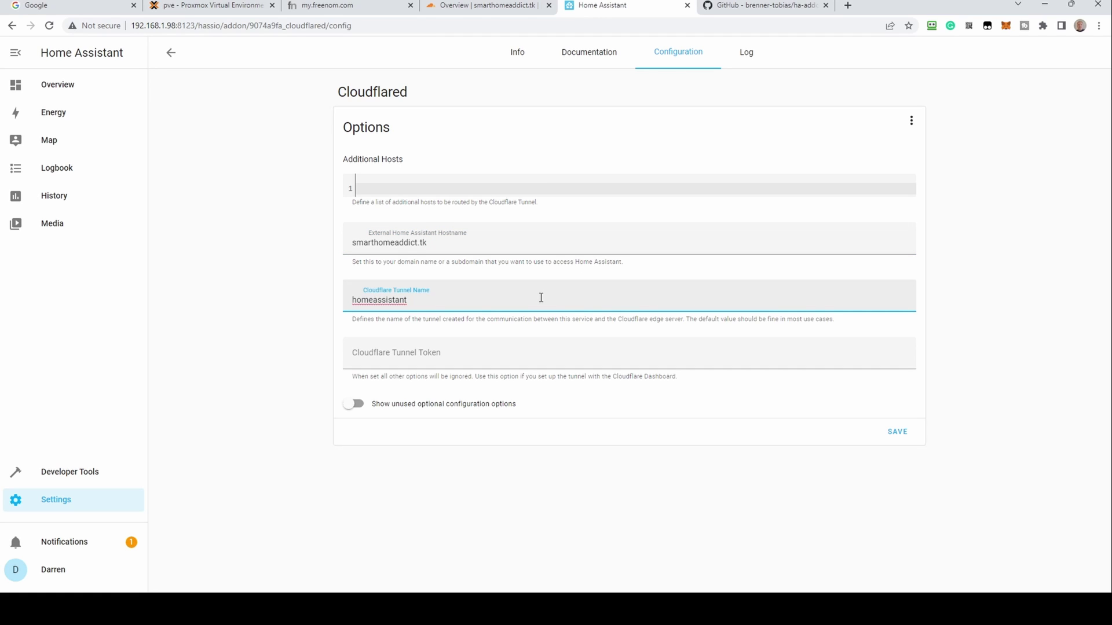
{"action": "left_click", "coordinate": [899, 433]}
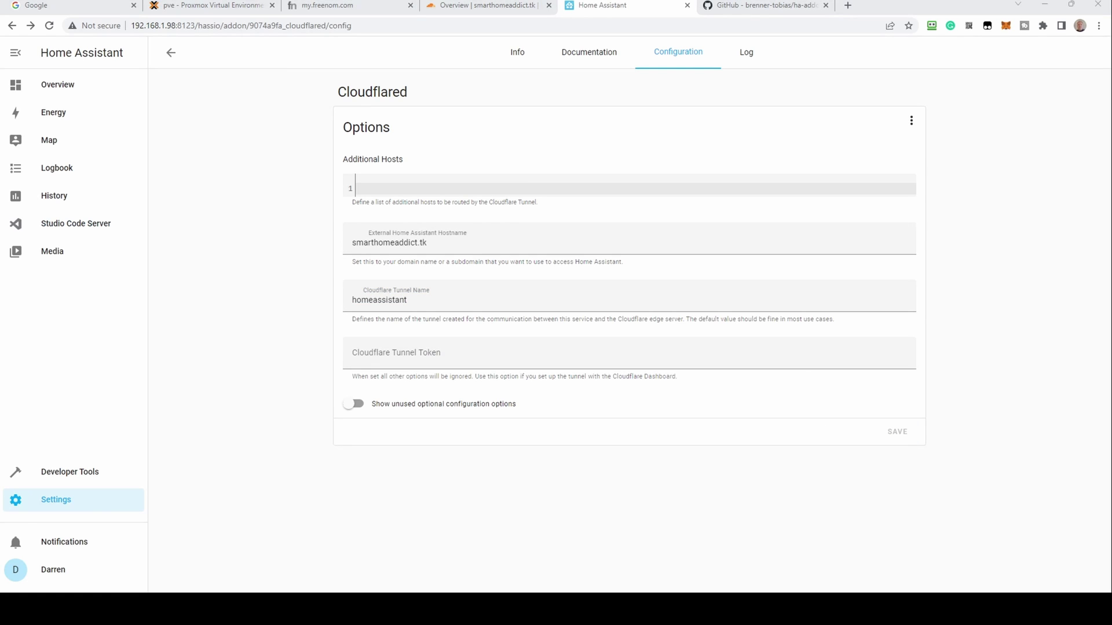
Open configuration.yaml in the Studio Code Server editor
{"action": "left_click", "coordinate": [100, 227]}
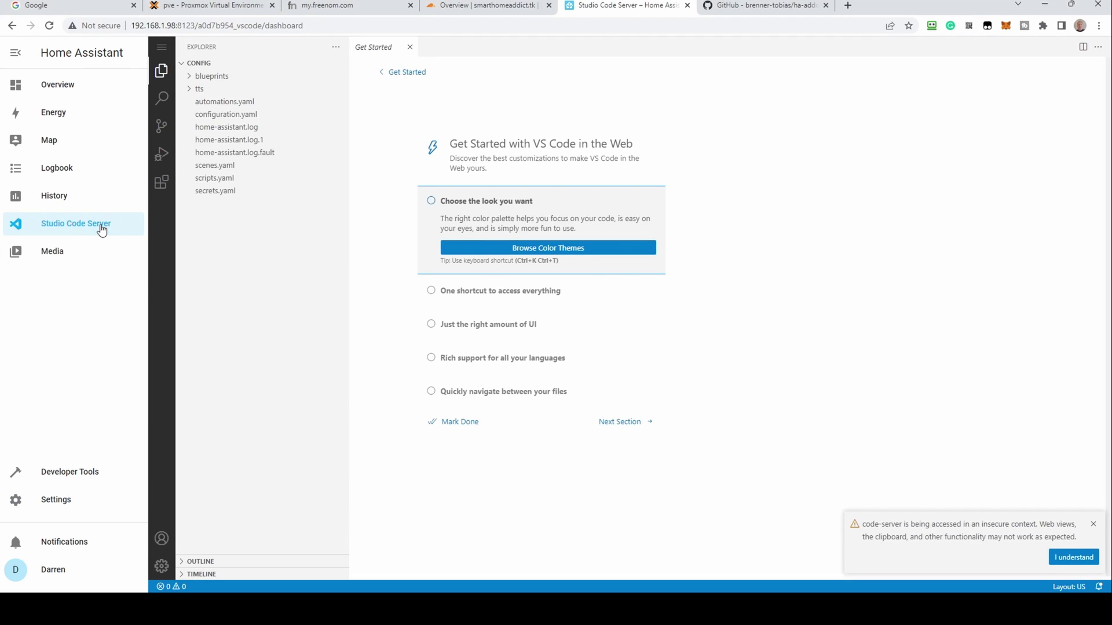
{"action": "left_click", "coordinate": [218, 114]}
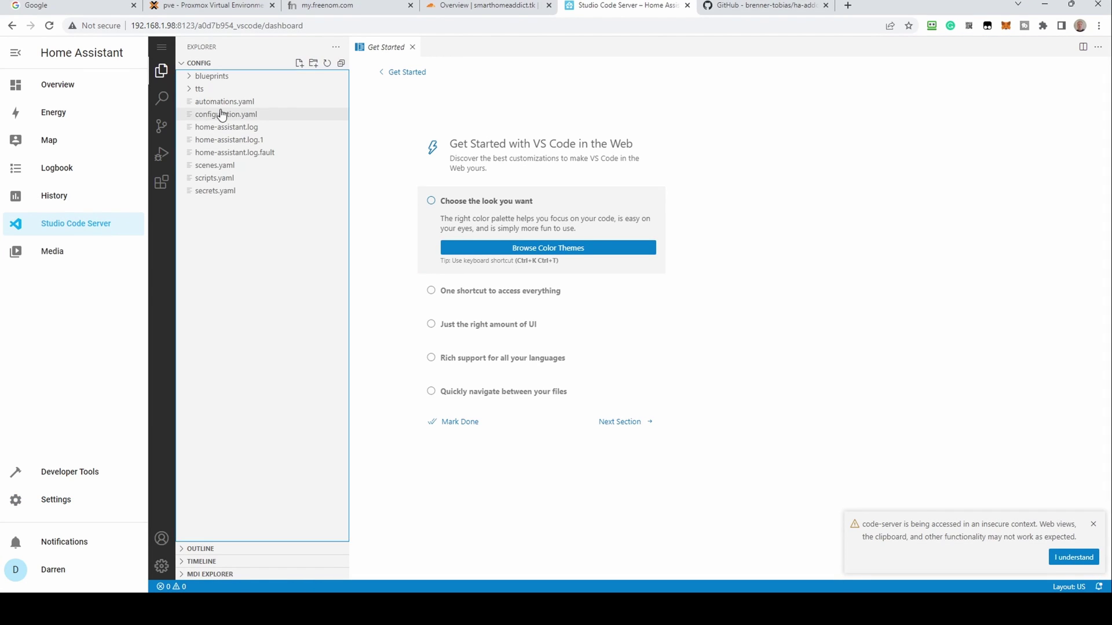
{"action": "left_click", "coordinate": [1074, 558]}
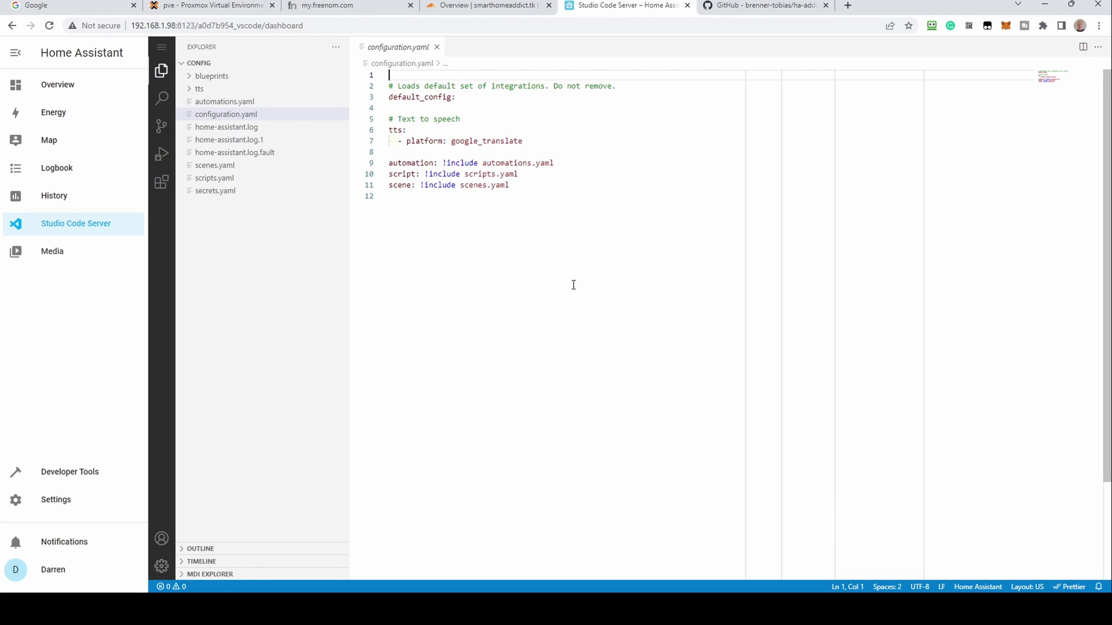
Append an http block with use_x_forwarded_for: true and trusted_proxies - 172.30.33.0/24
{"action": "left_click", "coordinate": [480, 204]}
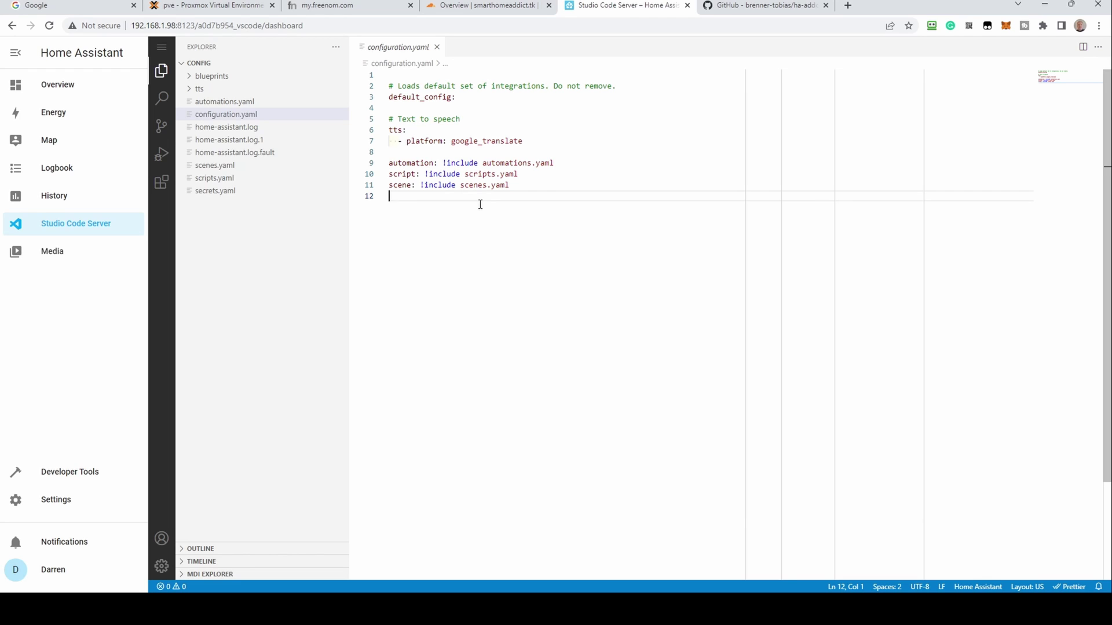
{"action": "type", "text": "http:"}
{"action": "key", "text": "Return"}
{"action": "type", "text": "use"}
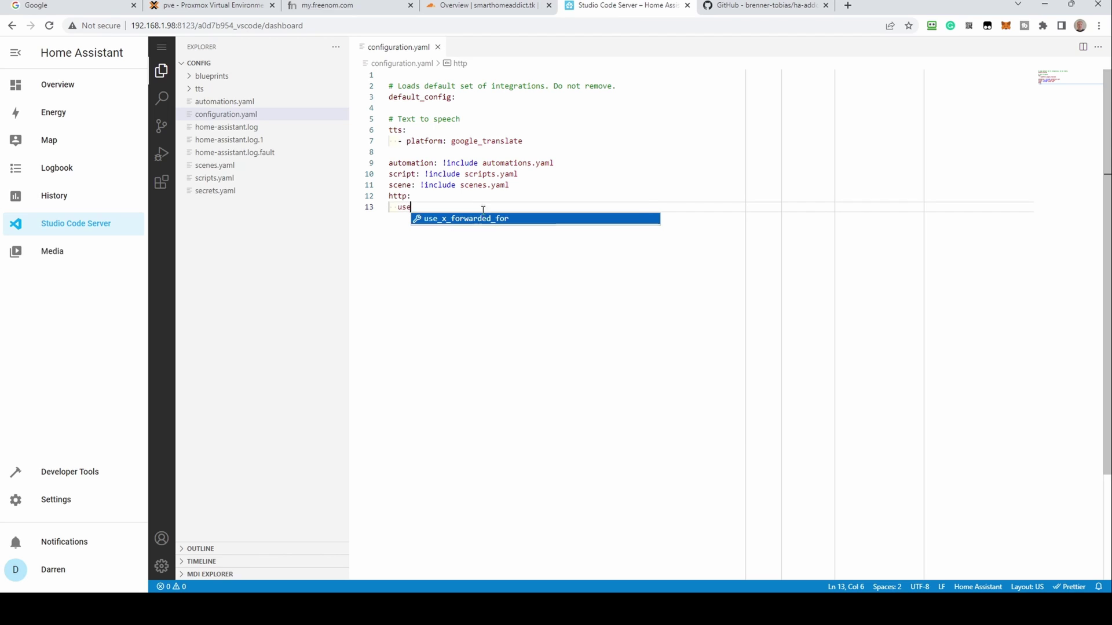
{"action": "key", "text": "Return"}
{"action": "type", "text": "true"}
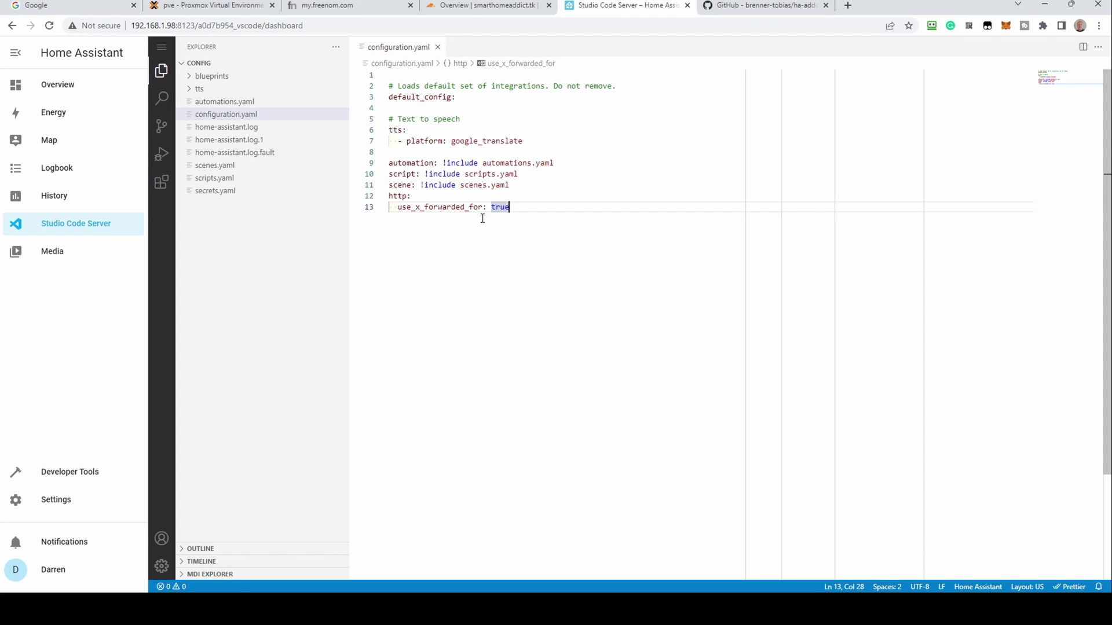
{"action": "key", "text": "Return"}
{"action": "type", "text": "trusted_proxies:"}
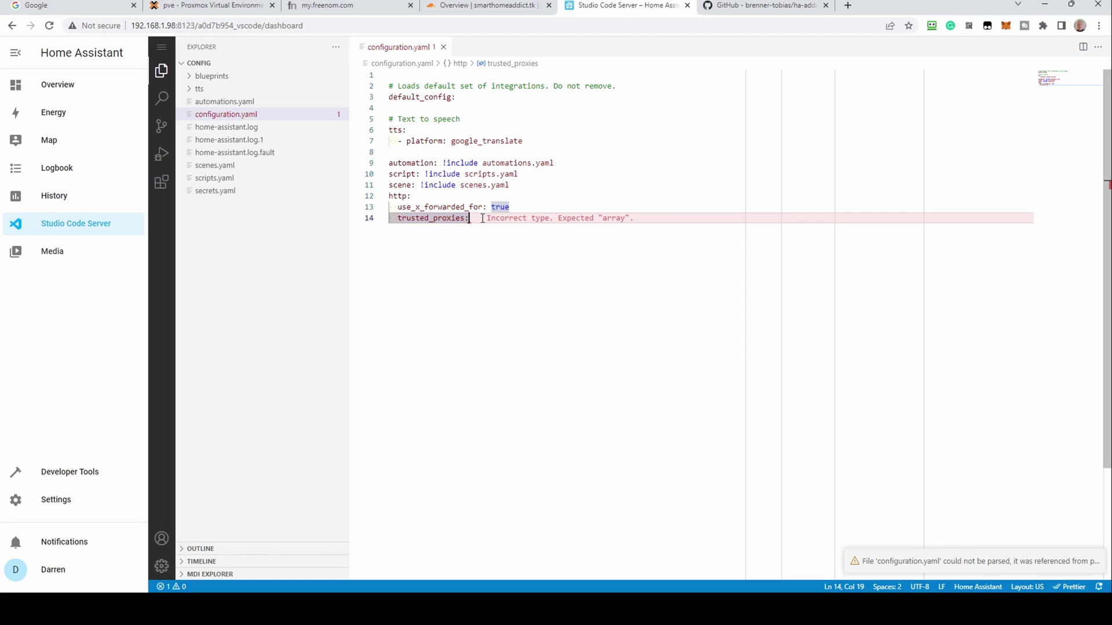
{"action": "key", "text": "Return"}
{"action": "type", "text": "- 172"}
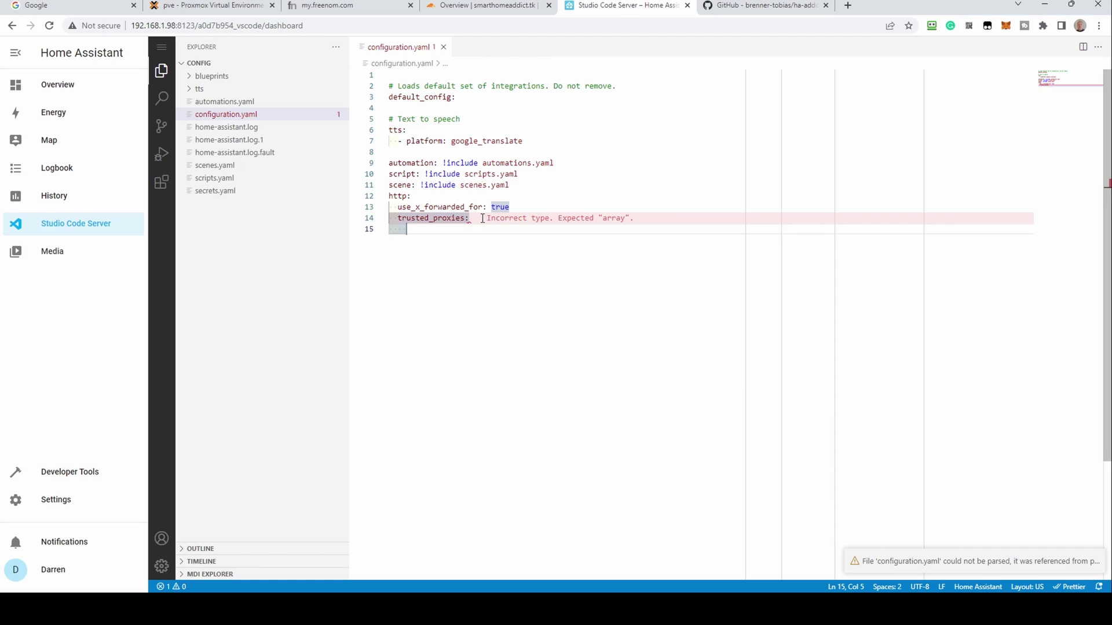
{"action": "type", "text": ".30.33.0/24"}
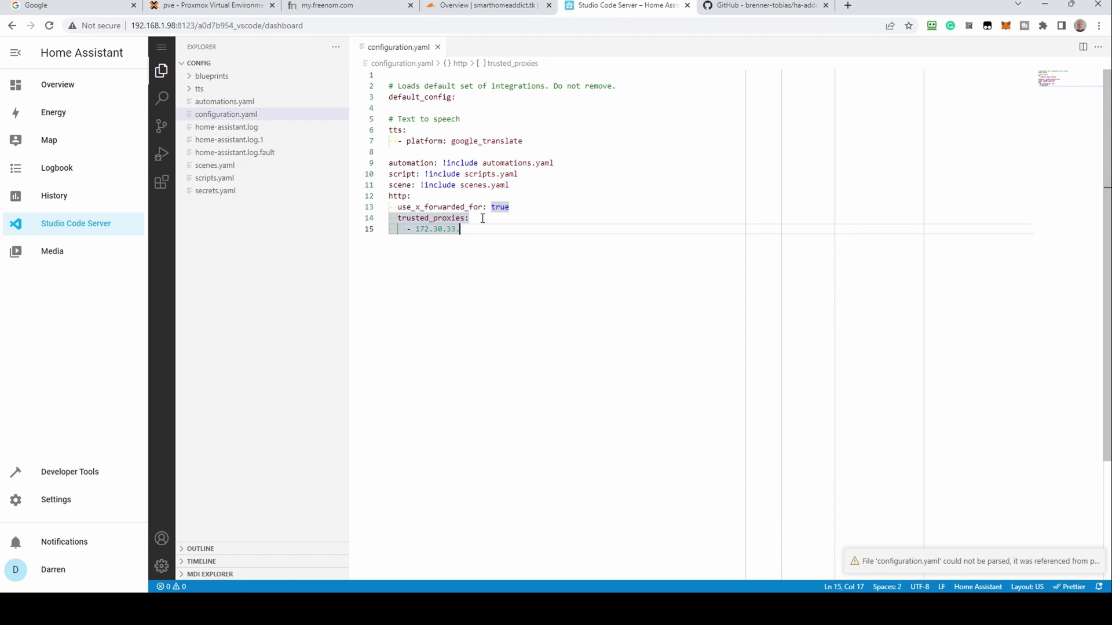
Check the configuration under Developer Tools > YAML, then restart Home Assistant
{"action": "left_click", "coordinate": [64, 474]}
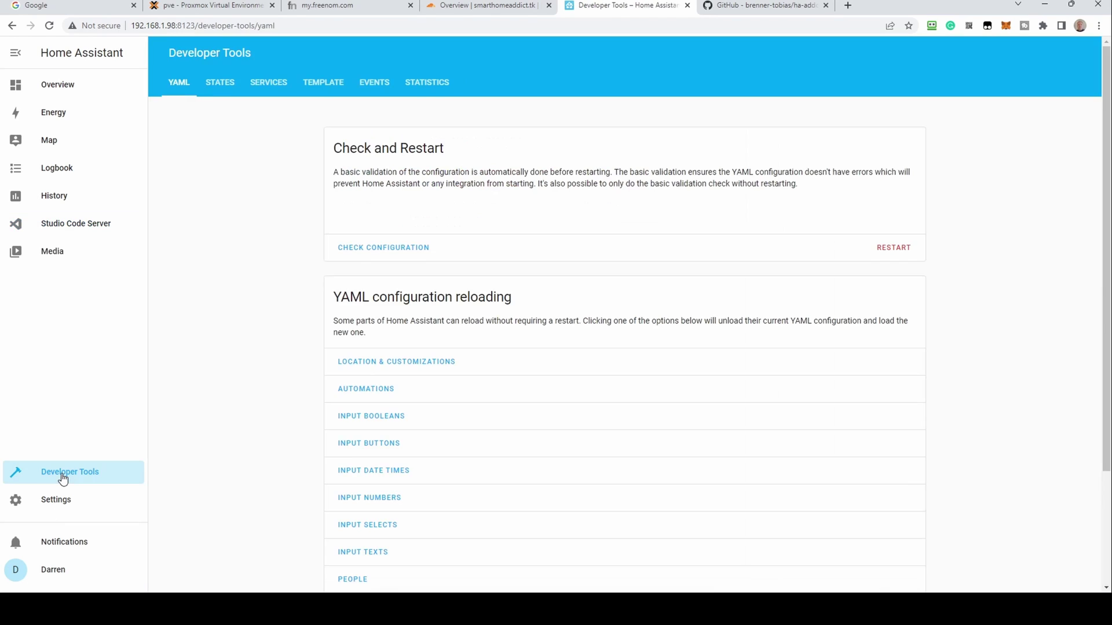
{"action": "left_click", "coordinate": [379, 248]}
{"action": "left_click", "coordinate": [902, 248]}
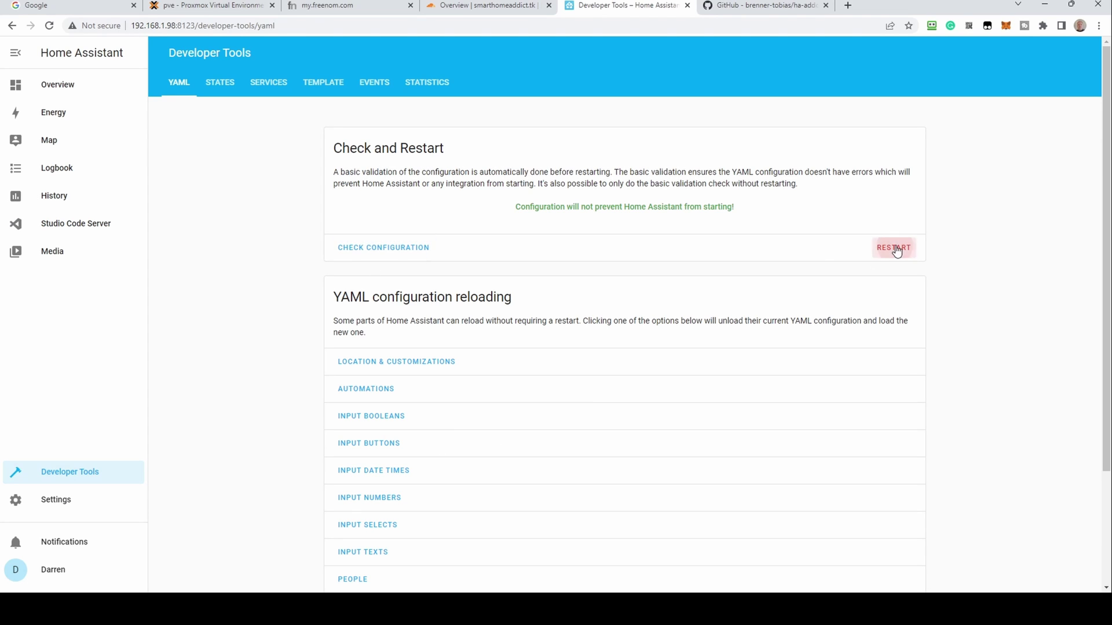
{"action": "left_click", "coordinate": [687, 350]}
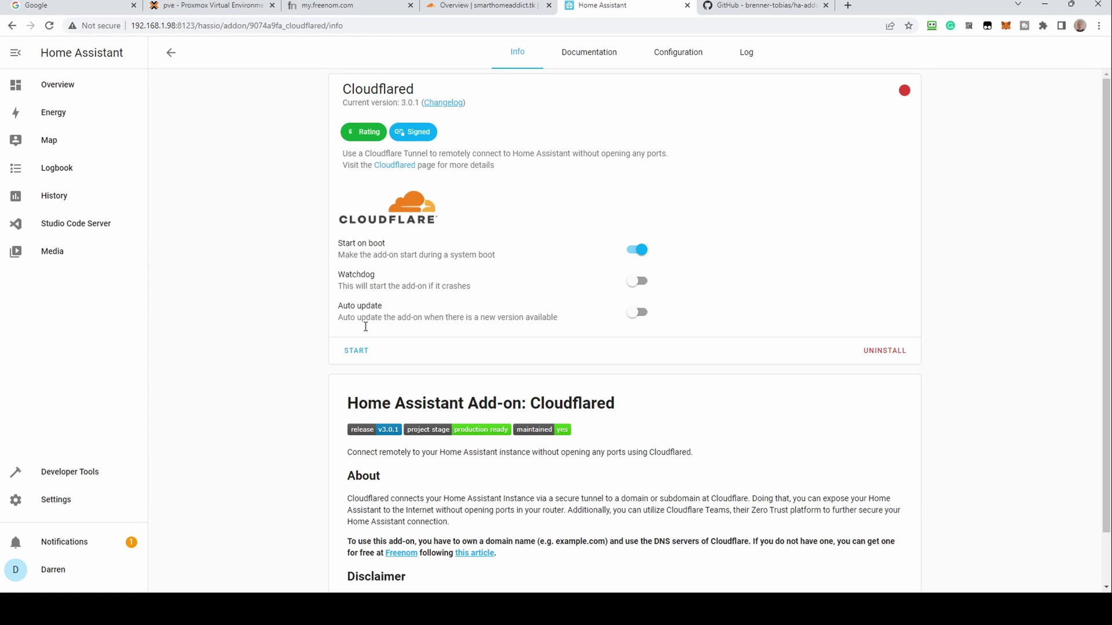
Start the Cloudflared add-on and select the dash.cloudflare.com authorisation URL in its log
{"action": "left_click", "coordinate": [359, 351]}
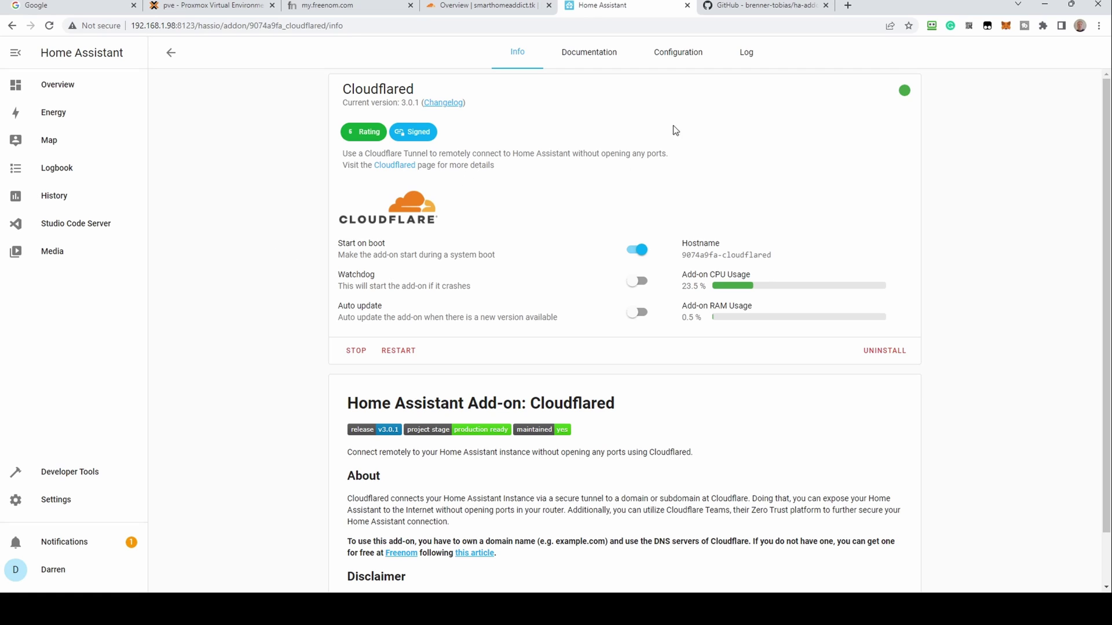
{"action": "left_click", "coordinate": [747, 59]}
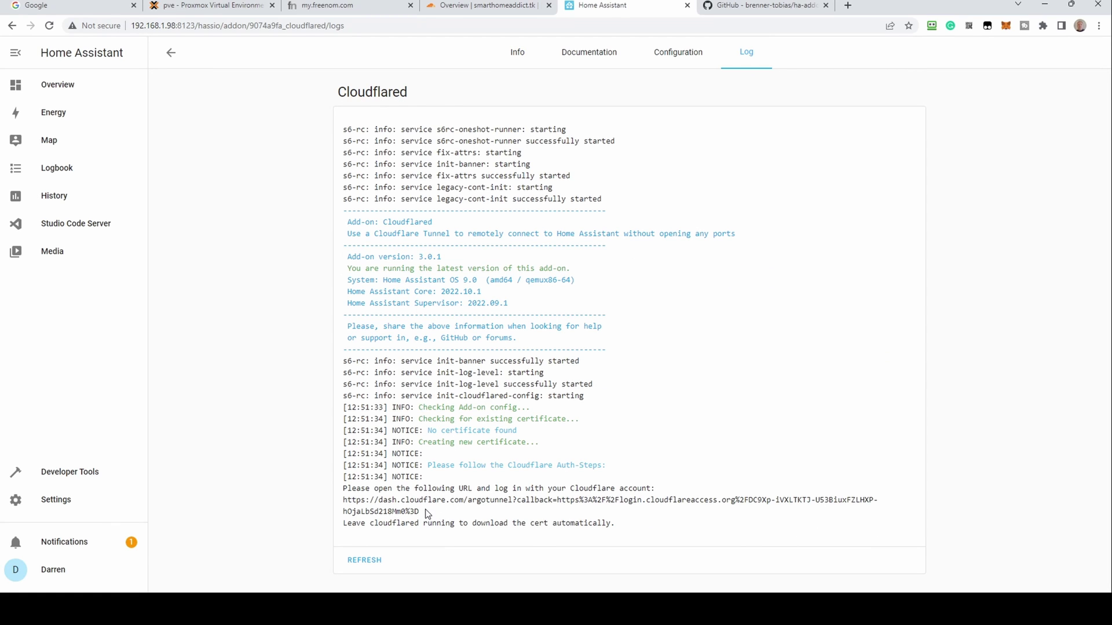
{"action": "left_click_drag", "start_coordinate": [424, 513], "coordinate": [345, 503]}
{"action": "key", "text": "ctrl+c"}
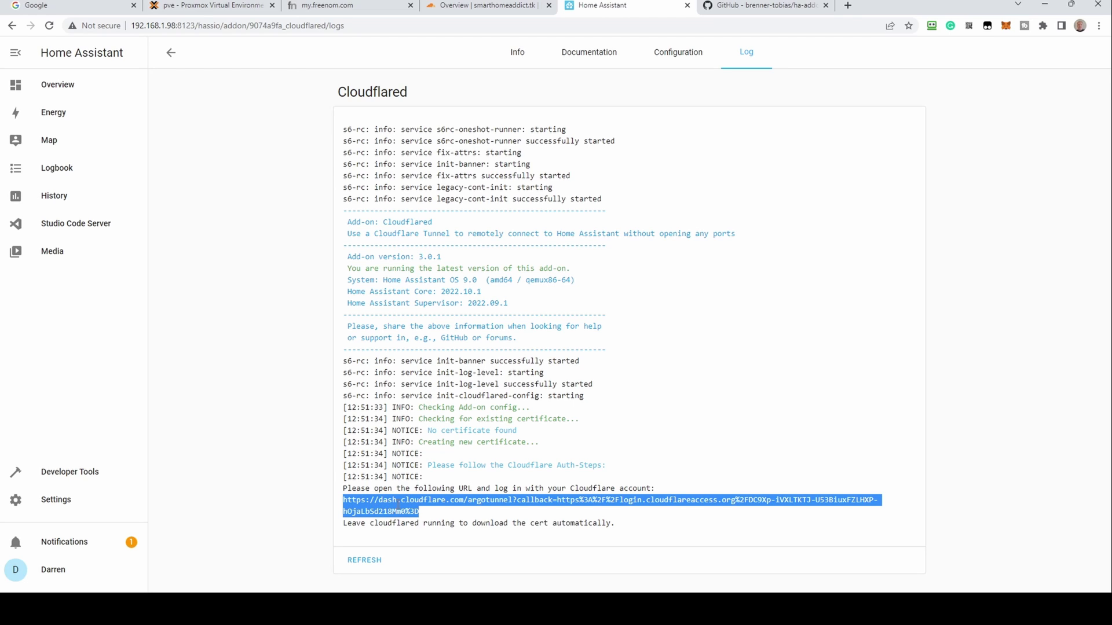
Load the copied Cloudflare URL in a new tab, authorise smarthomeaddict.tk, and close the tab
{"action": "left_click", "coordinate": [846, 5]}
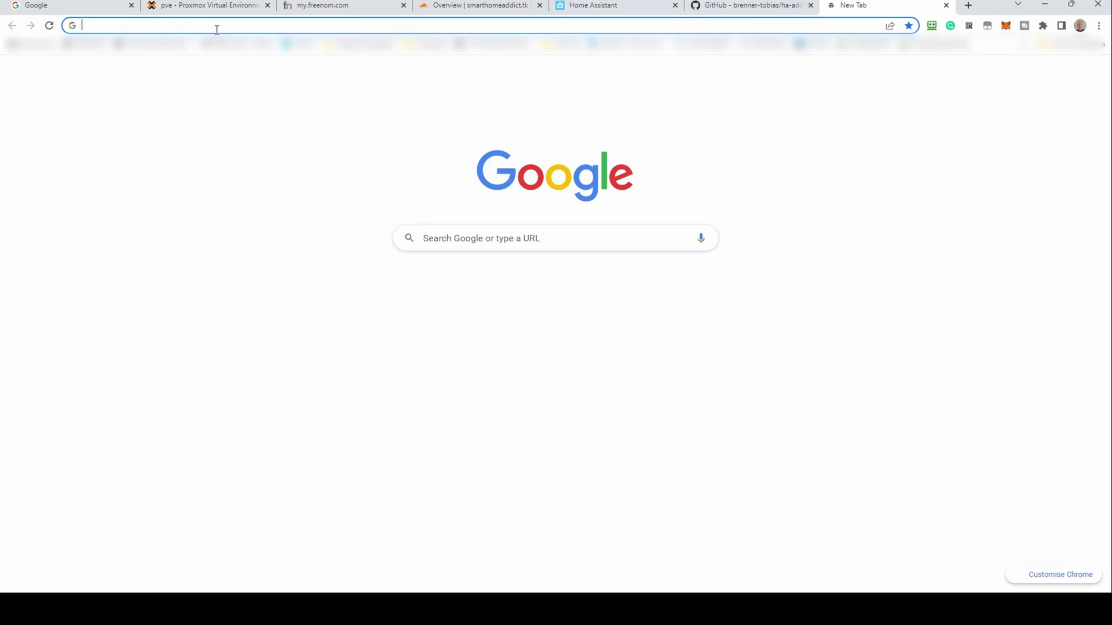
{"action": "key", "text": "ctrl+v"}
{"action": "left_click", "coordinate": [679, 23]}
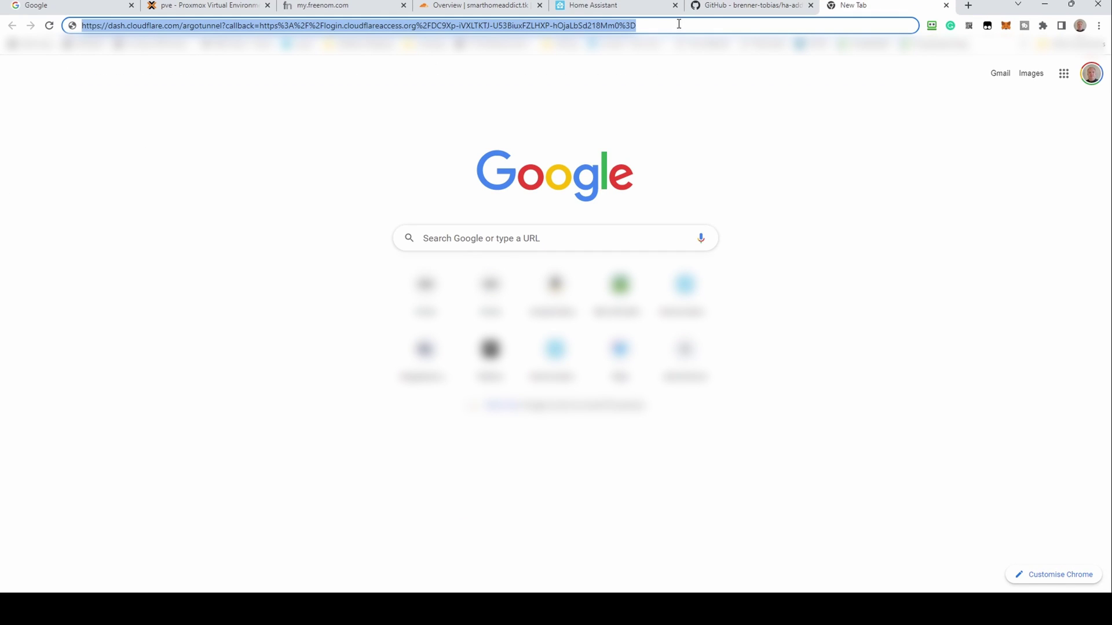
{"action": "key", "text": "Return"}
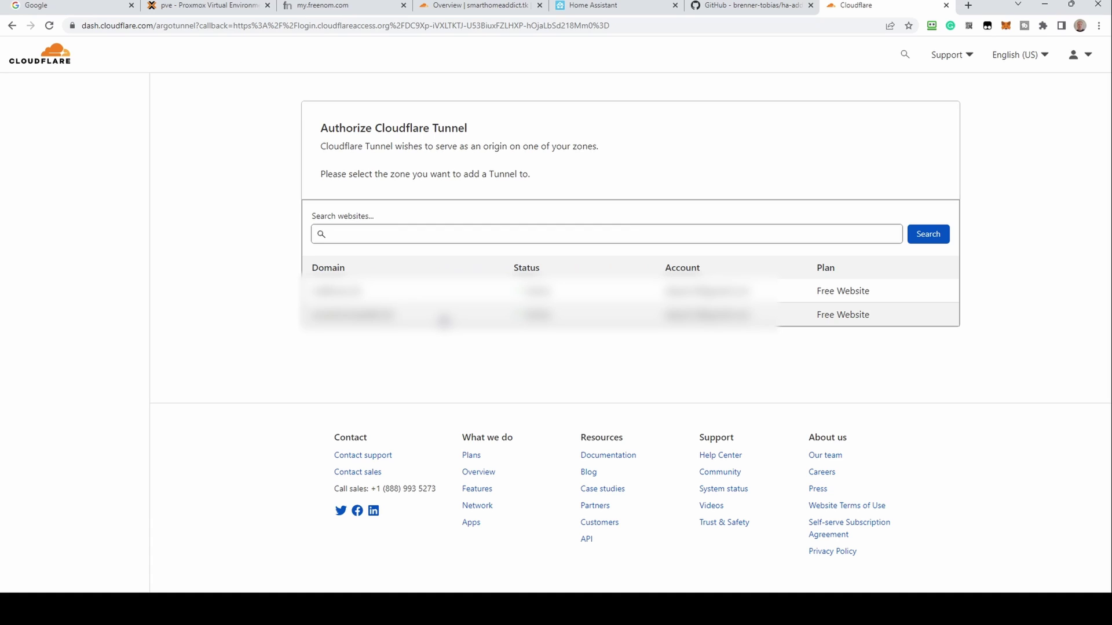
{"action": "left_click", "coordinate": [443, 318]}
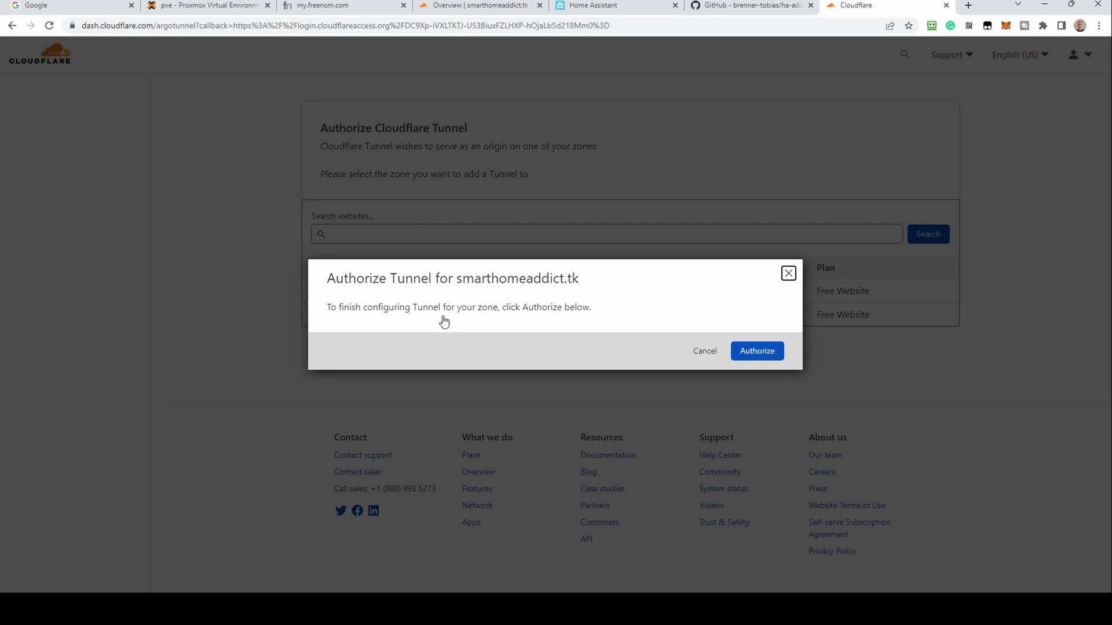
{"action": "left_click", "coordinate": [761, 350]}
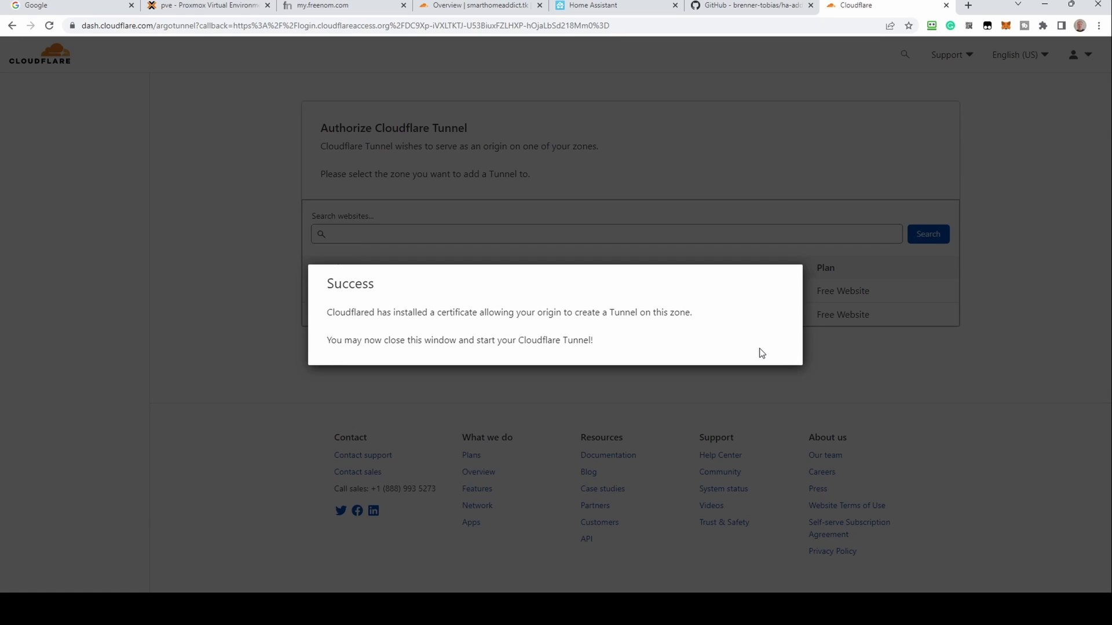
{"action": "left_click", "coordinate": [946, 5]}
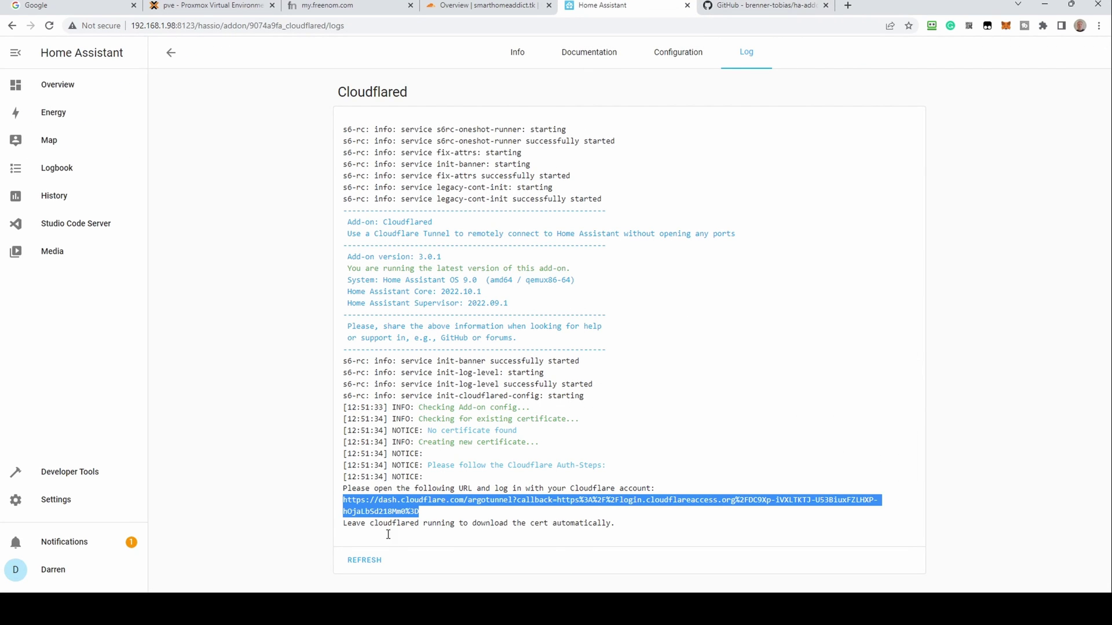
Refresh the Cloudflared log to show the homeassistant tunnel, smarthomeaddict.tk CNAME and registered connections
{"action": "left_click", "coordinate": [360, 567]}
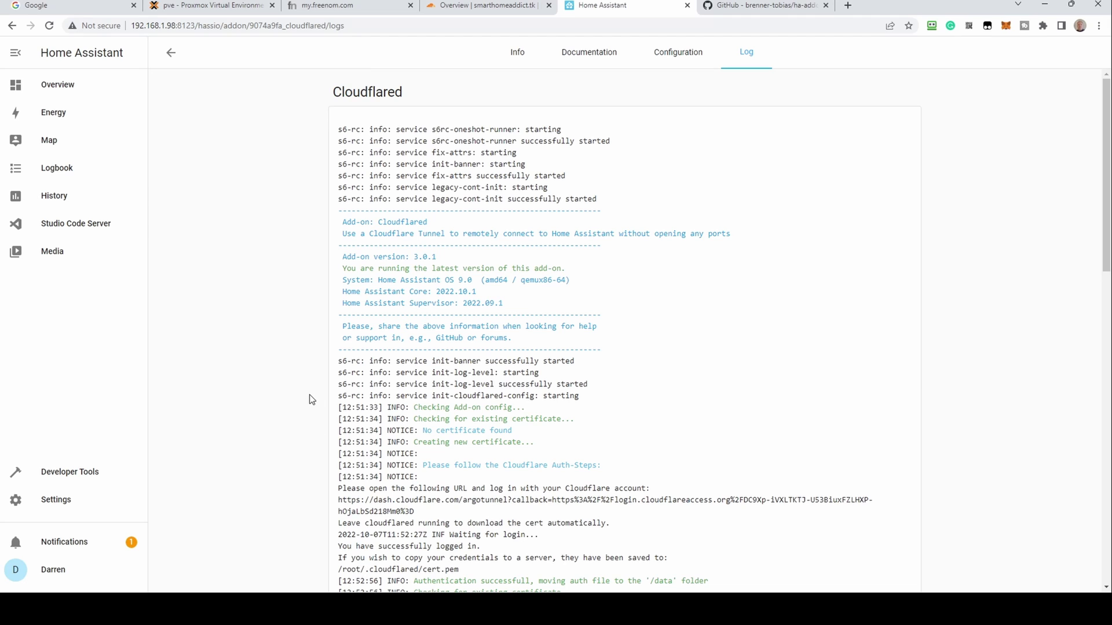
{"action": "scroll", "coordinate": [311, 399], "scroll_direction": "down", "scroll_amount": 1}
{"action": "scroll", "coordinate": [312, 400], "scroll_direction": "down", "scroll_amount": 1}
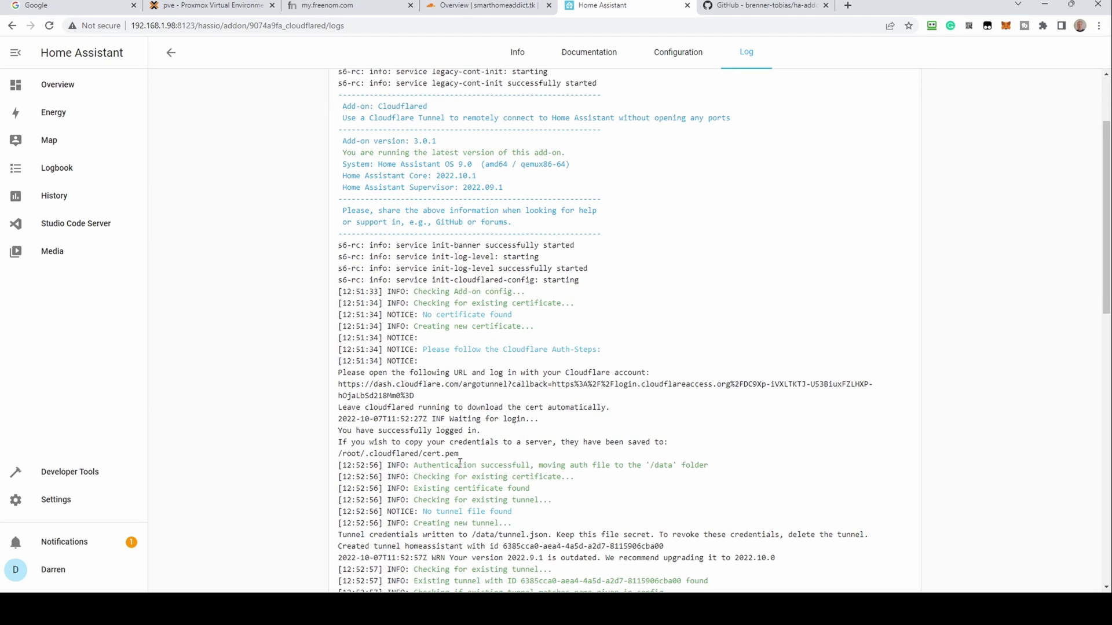
{"action": "scroll", "coordinate": [342, 489], "scroll_direction": "down", "scroll_amount": 4}
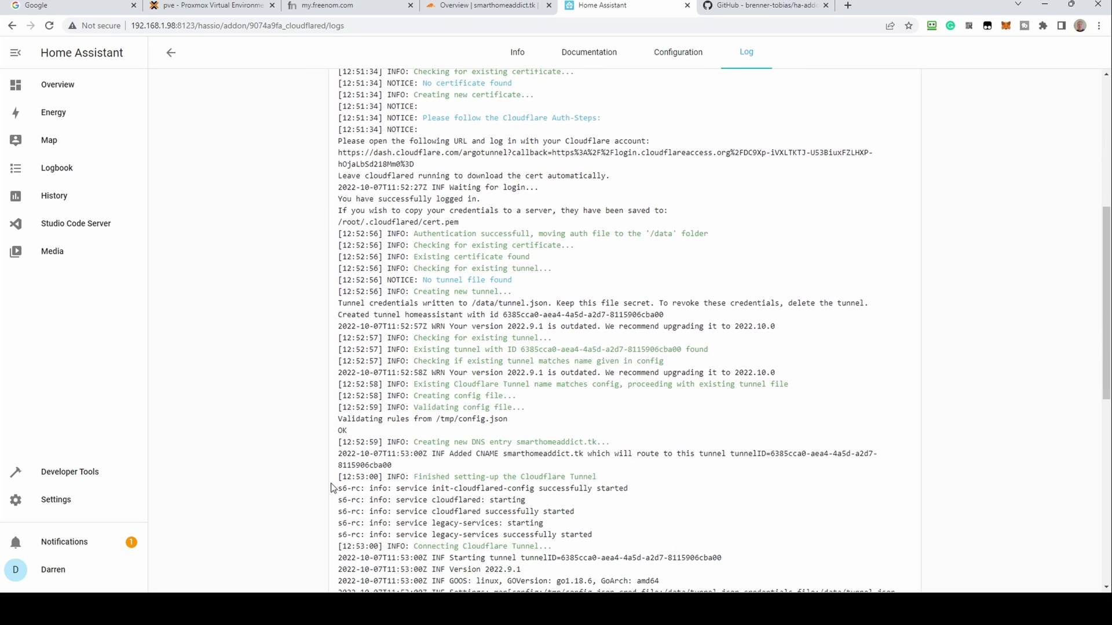
{"action": "scroll", "coordinate": [331, 488], "scroll_direction": "down", "scroll_amount": 3}
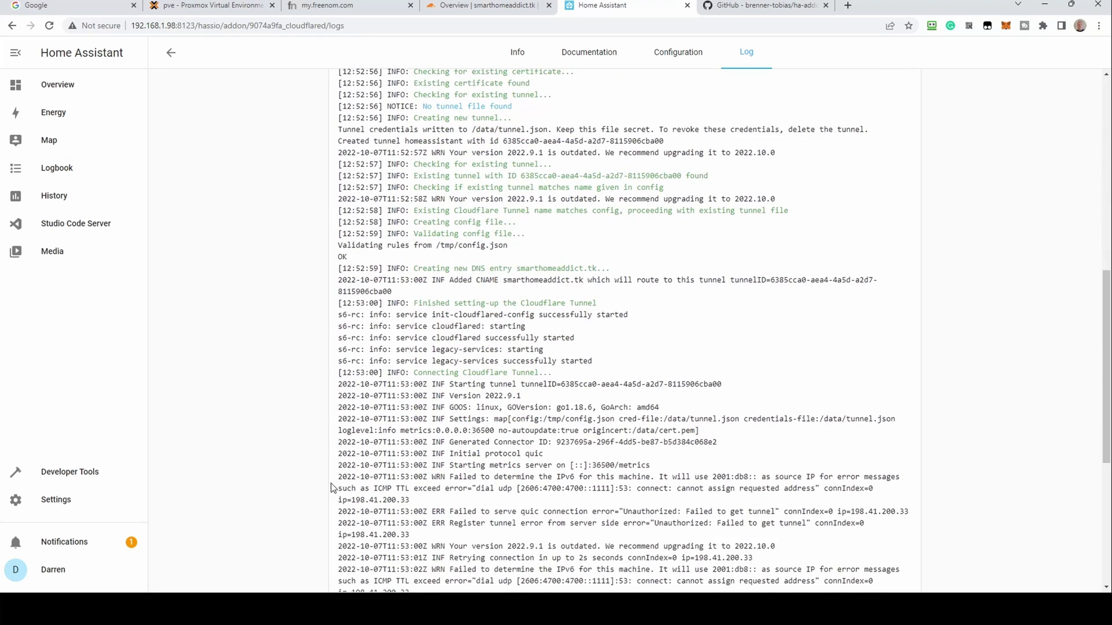
{"action": "scroll", "coordinate": [331, 488], "scroll_direction": "down", "scroll_amount": 5}
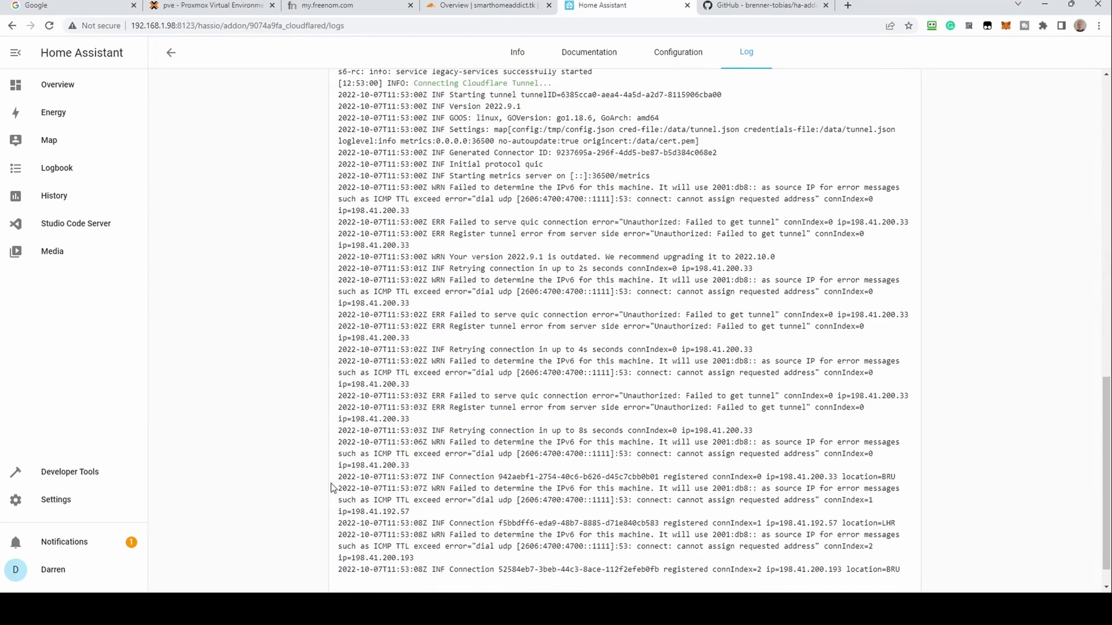
{"action": "scroll", "coordinate": [331, 489], "scroll_direction": "down", "scroll_amount": 1}
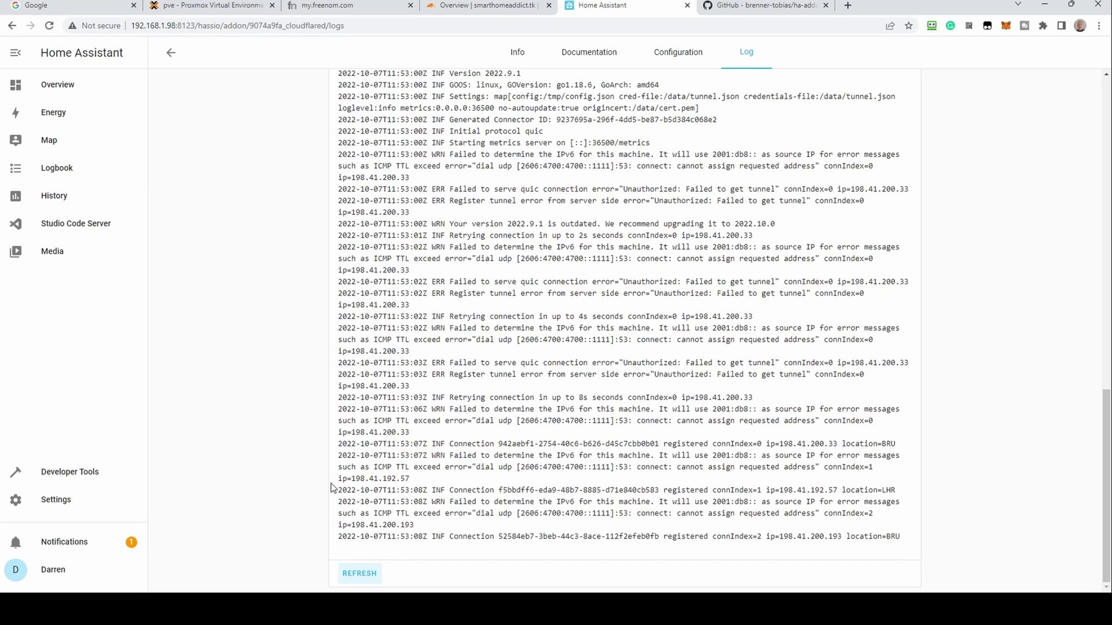
{"action": "left_click", "coordinate": [847, 5]}
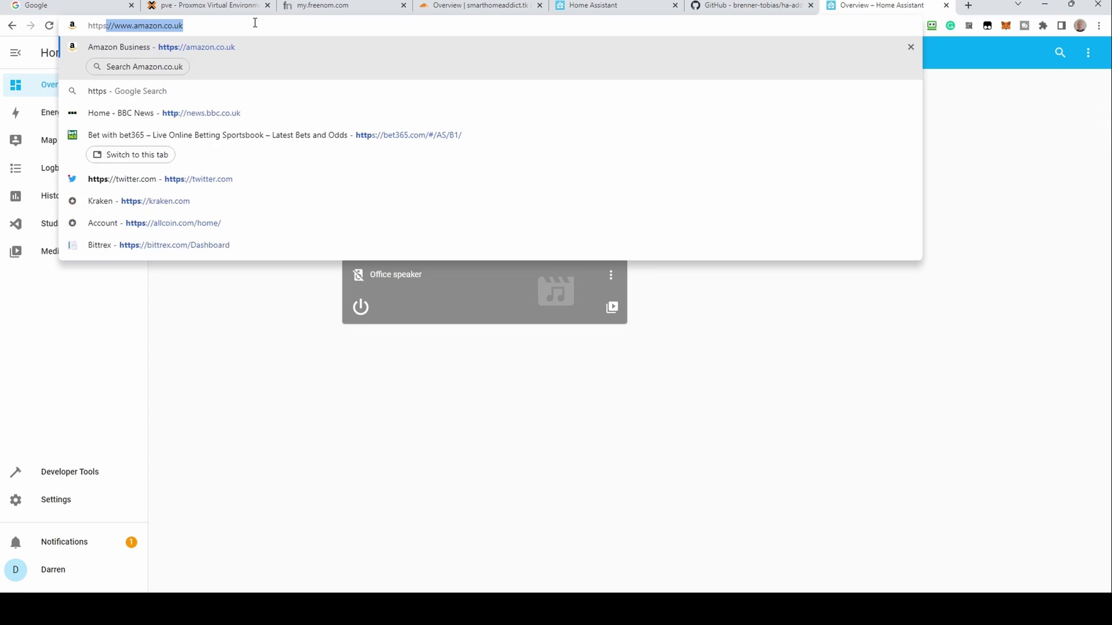
{"action": "type", "text": "//smarthome"}
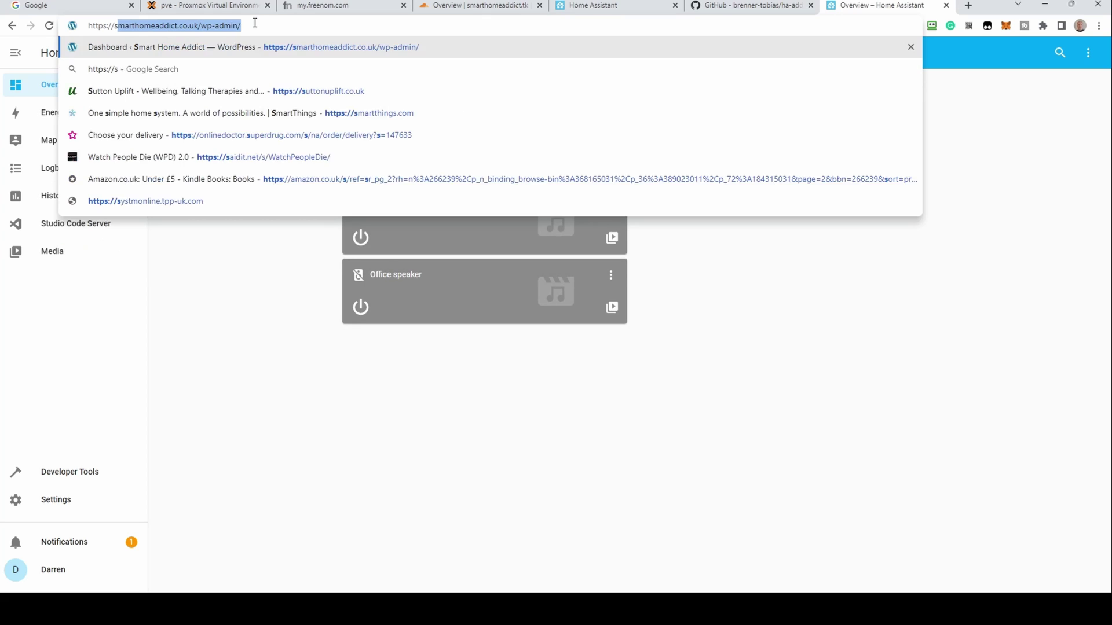
{"action": "type", "text": "ad"}
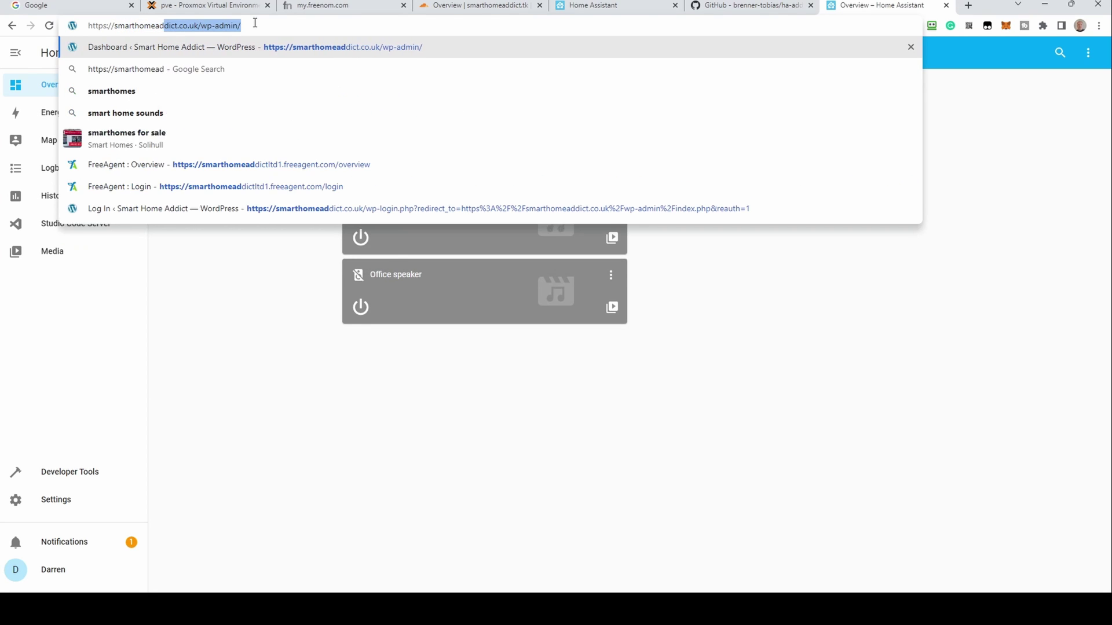
{"action": "type", "text": "dict.tk"}
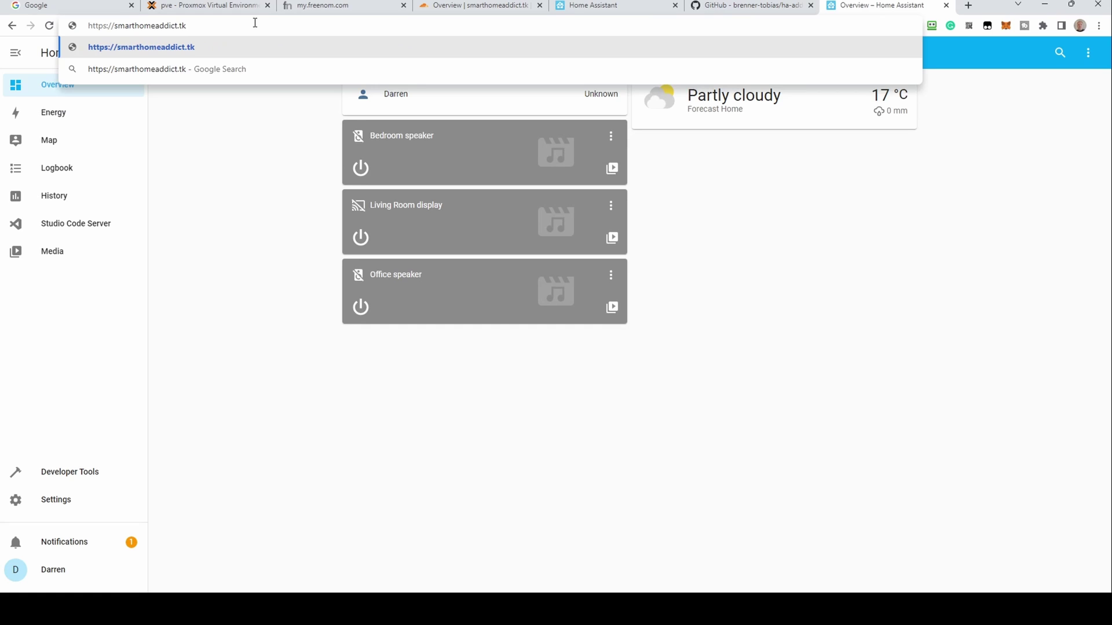
{"action": "key", "text": "Return"}
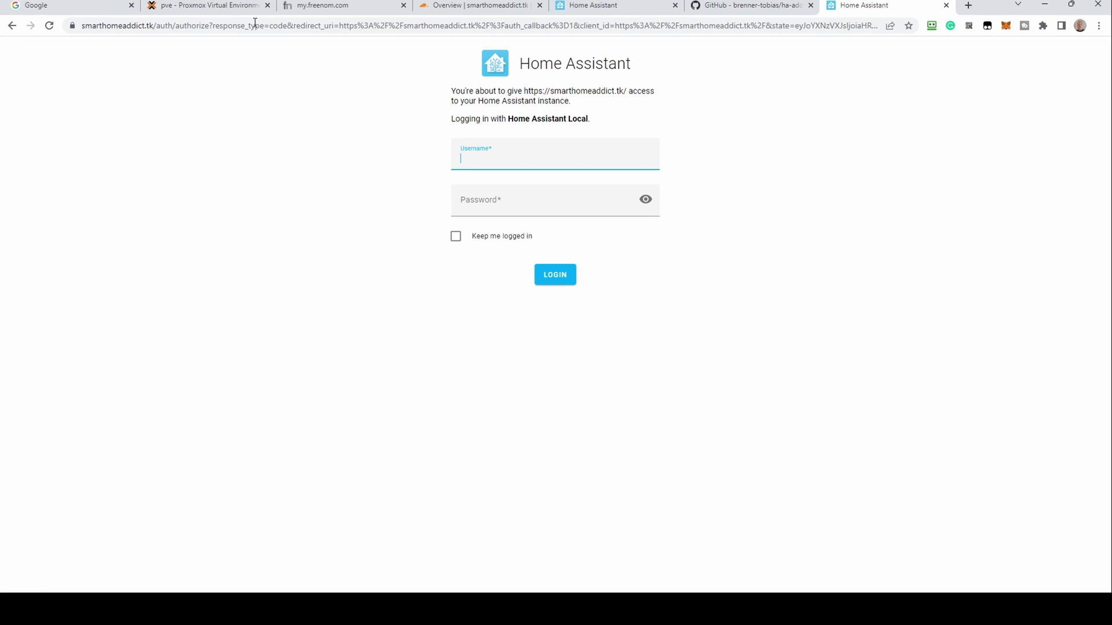
Log in with the Home Assistant username and password
{"action": "type", "text": "darren"}
{"action": "key", "text": "Tab"}
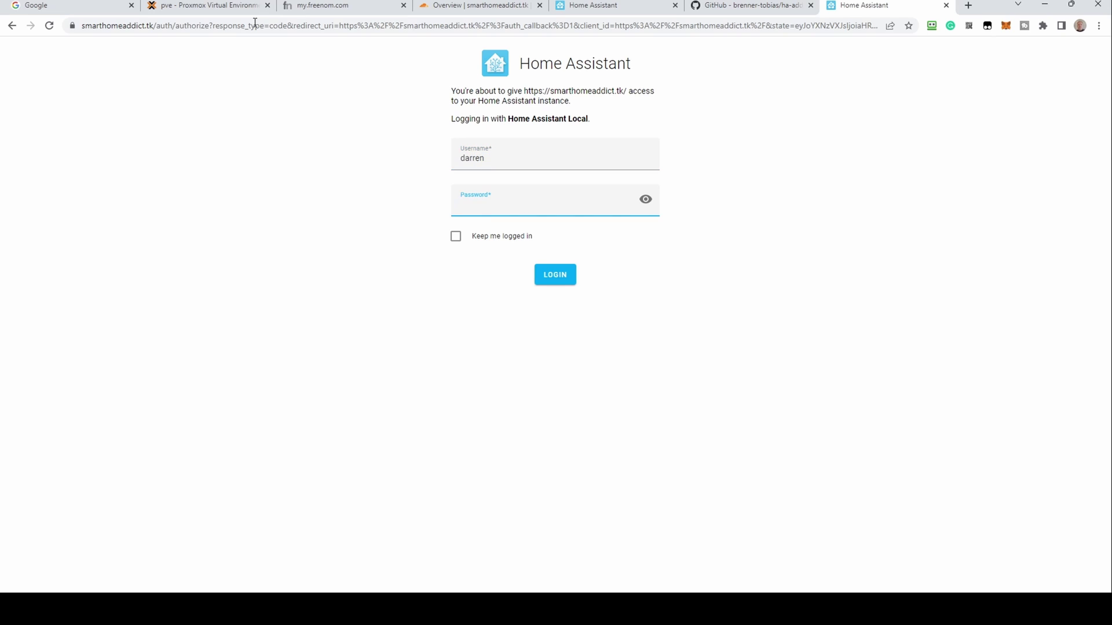
{"action": "type", "text": "**********"}
{"action": "key", "text": "Return"}
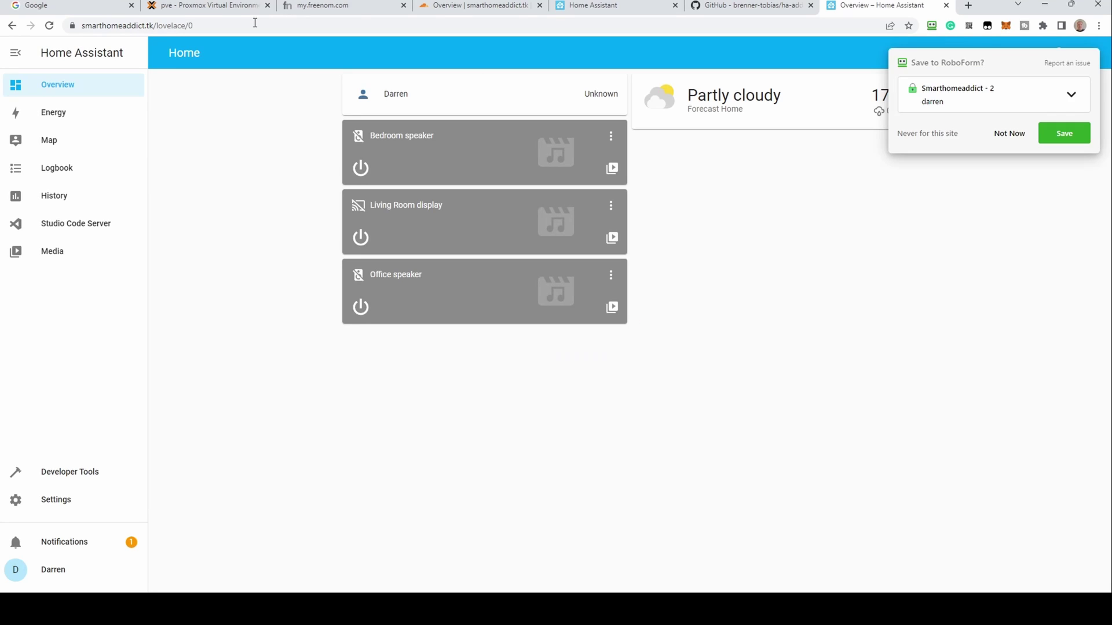
Decline RoboForm's password save, then check the Energy and Map pages before returning to Overview
{"action": "left_click", "coordinate": [1007, 134]}
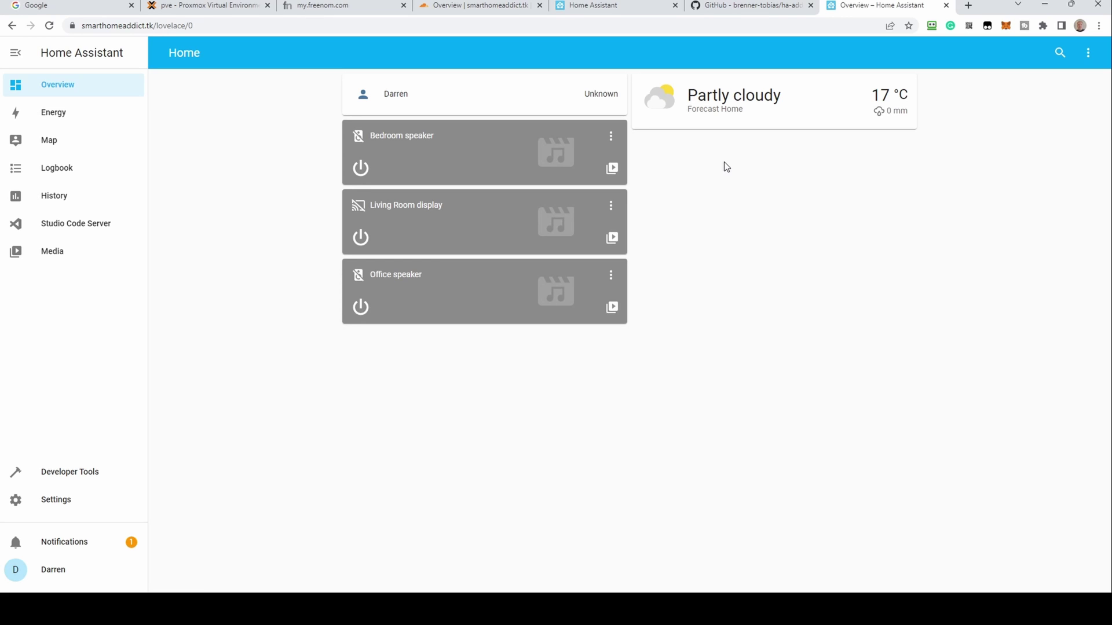
{"action": "left_click", "coordinate": [66, 114]}
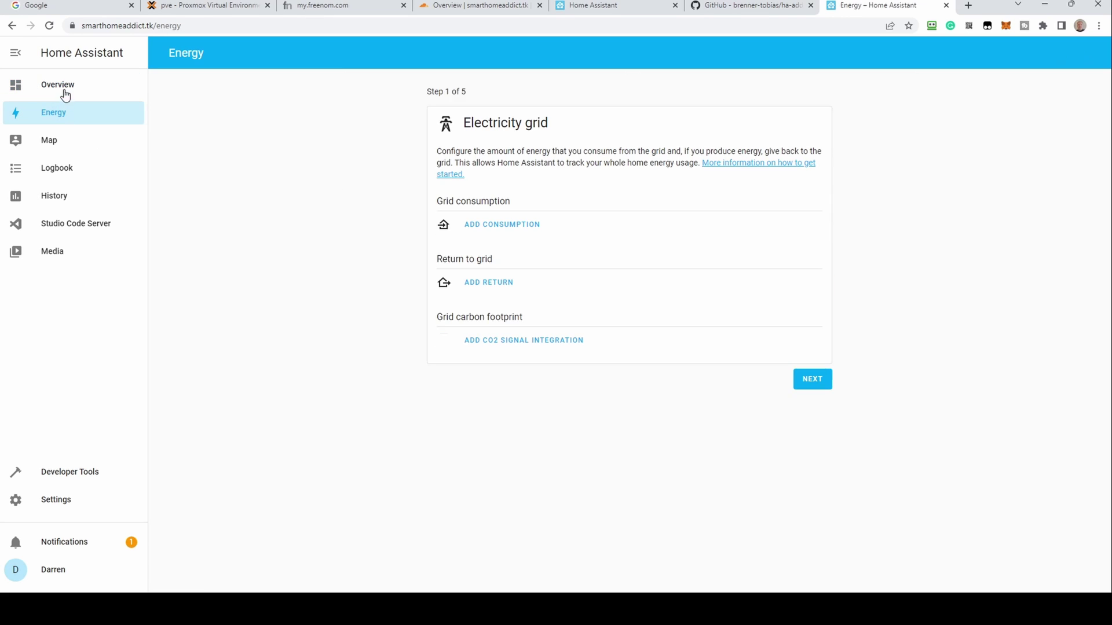
{"action": "left_click", "coordinate": [64, 144]}
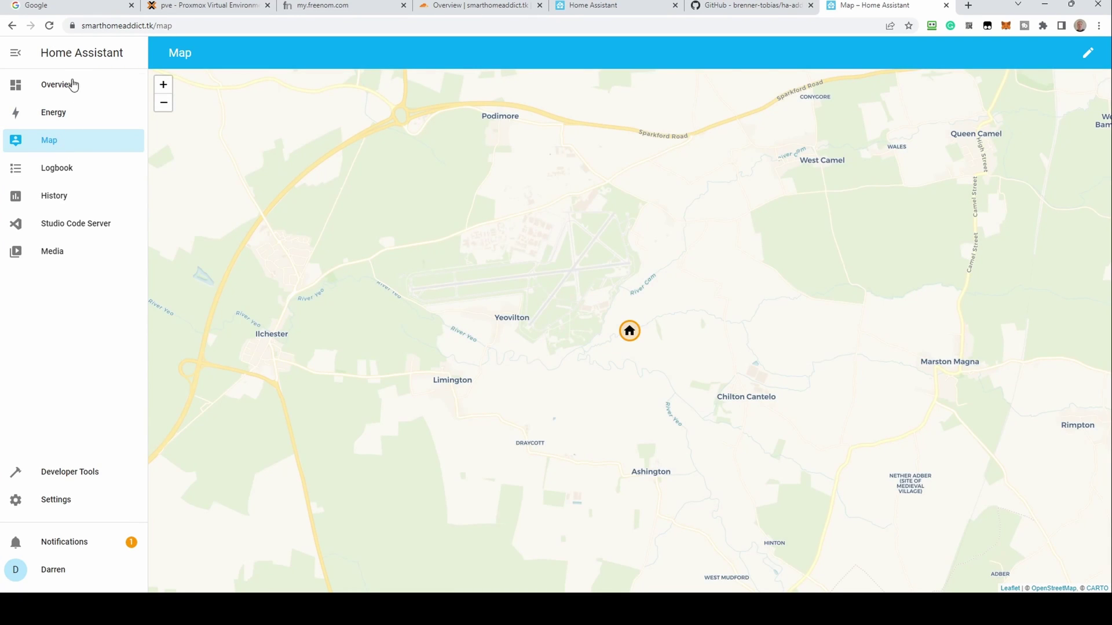
{"action": "left_click", "coordinate": [74, 85]}
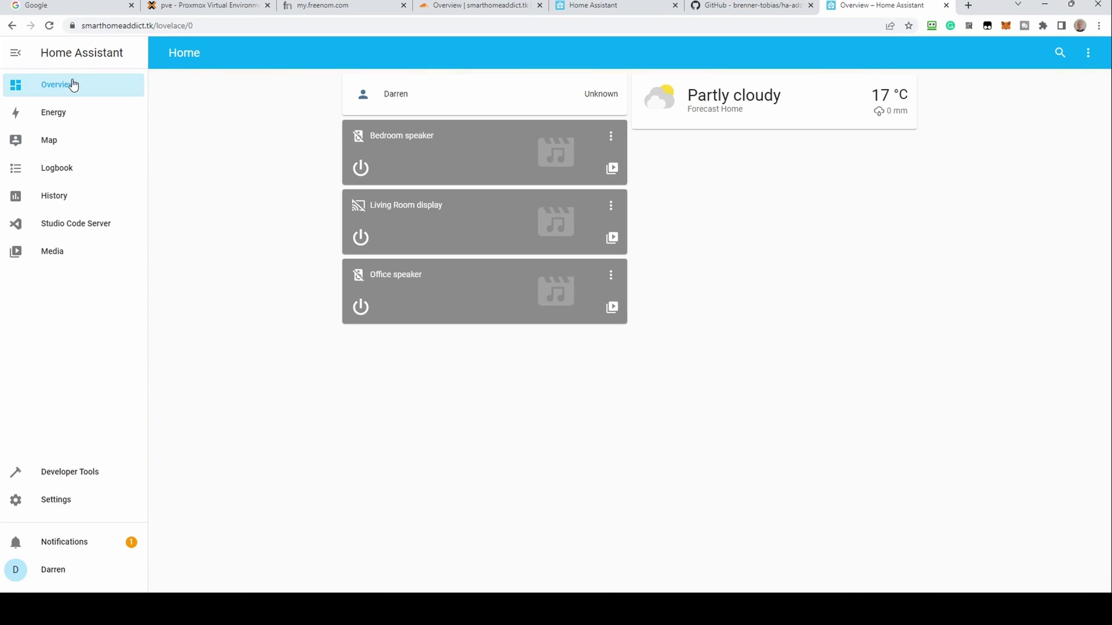